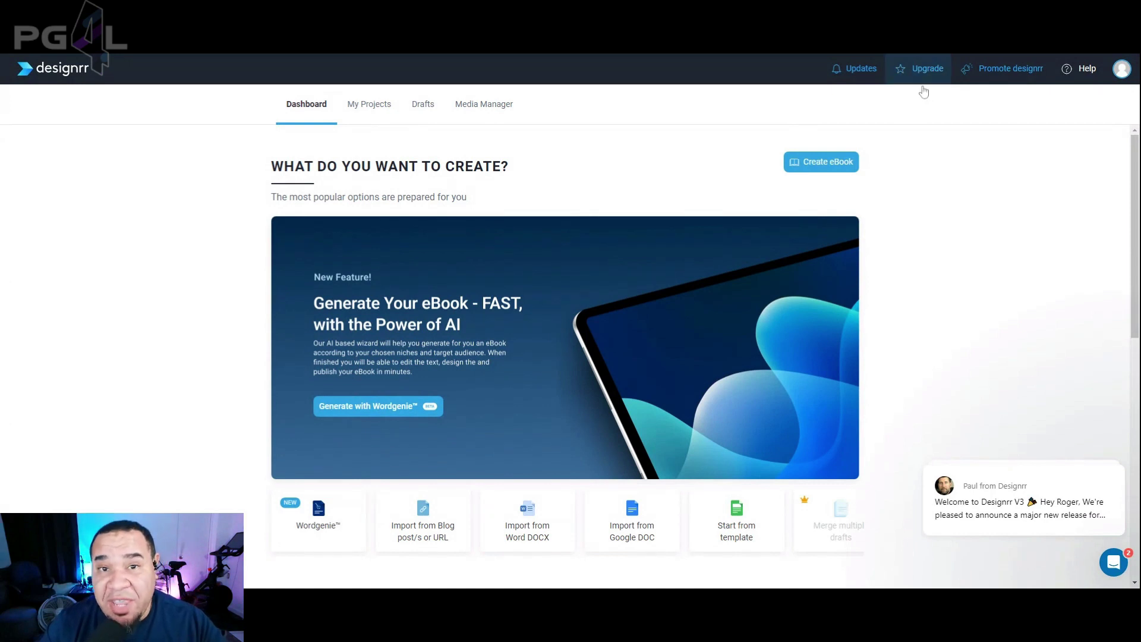
Review the subscription plans and prices, then close the pricing overview.
{"action": "left_click", "coordinate": [928, 69]}
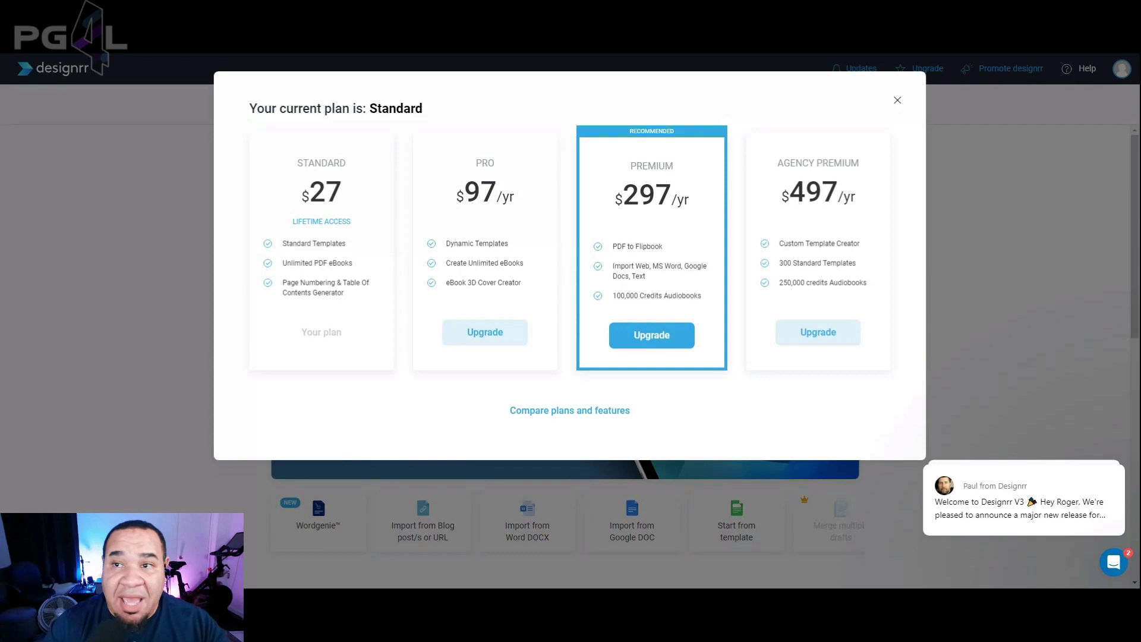
{"action": "left_click", "coordinate": [896, 101]}
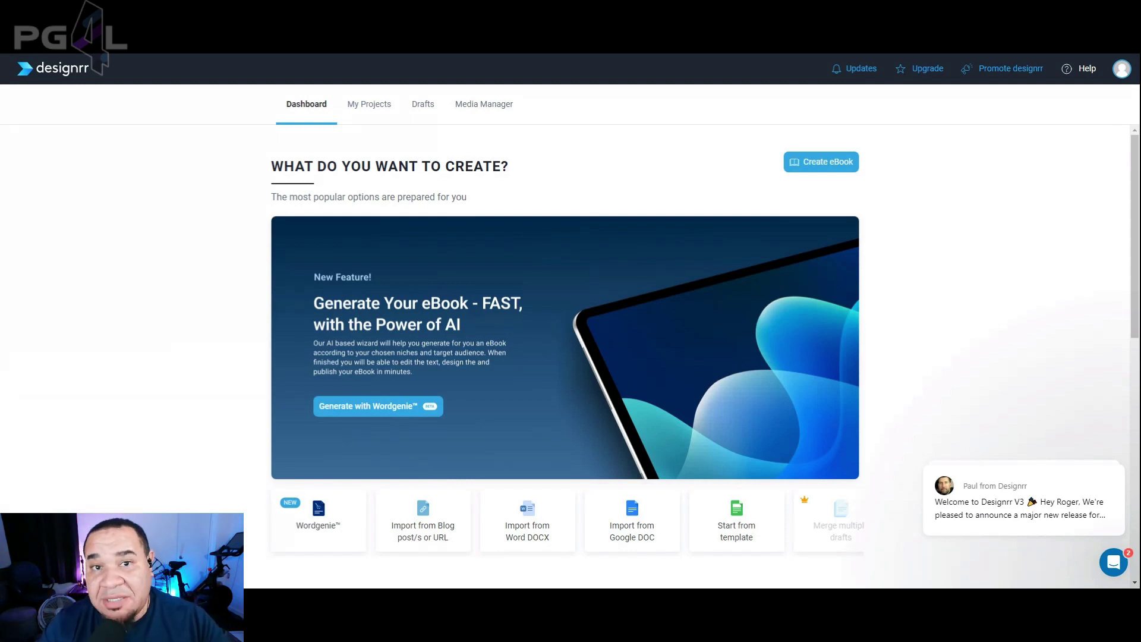
{"action": "scroll", "coordinate": [234, 391], "scroll_direction": "down", "scroll_amount": 4}
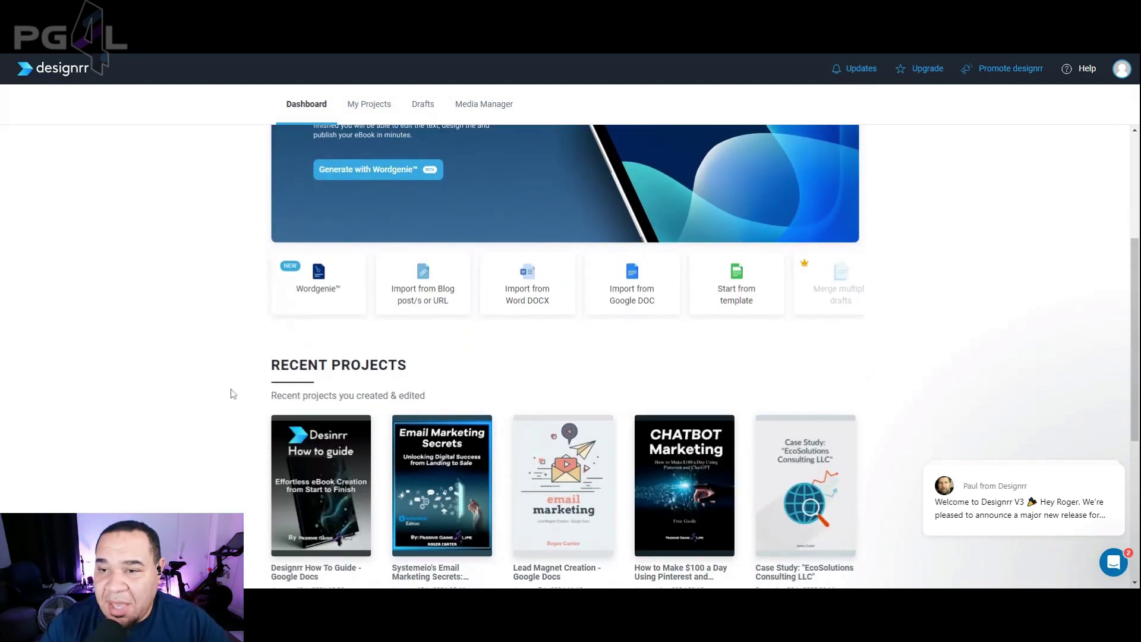
Start a new ebook with the Wordgenie AI card on the Dashboard.
{"action": "scroll", "coordinate": [235, 392], "scroll_direction": "down", "scroll_amount": 2}
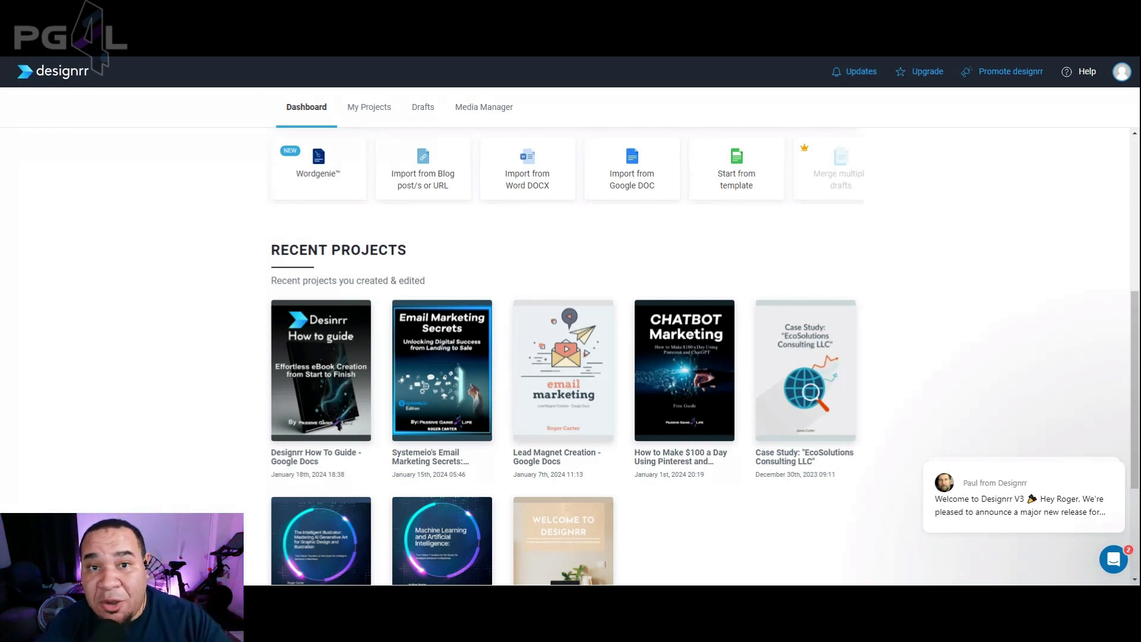
{"action": "scroll", "coordinate": [565, 357], "scroll_direction": "up", "scroll_amount": 5}
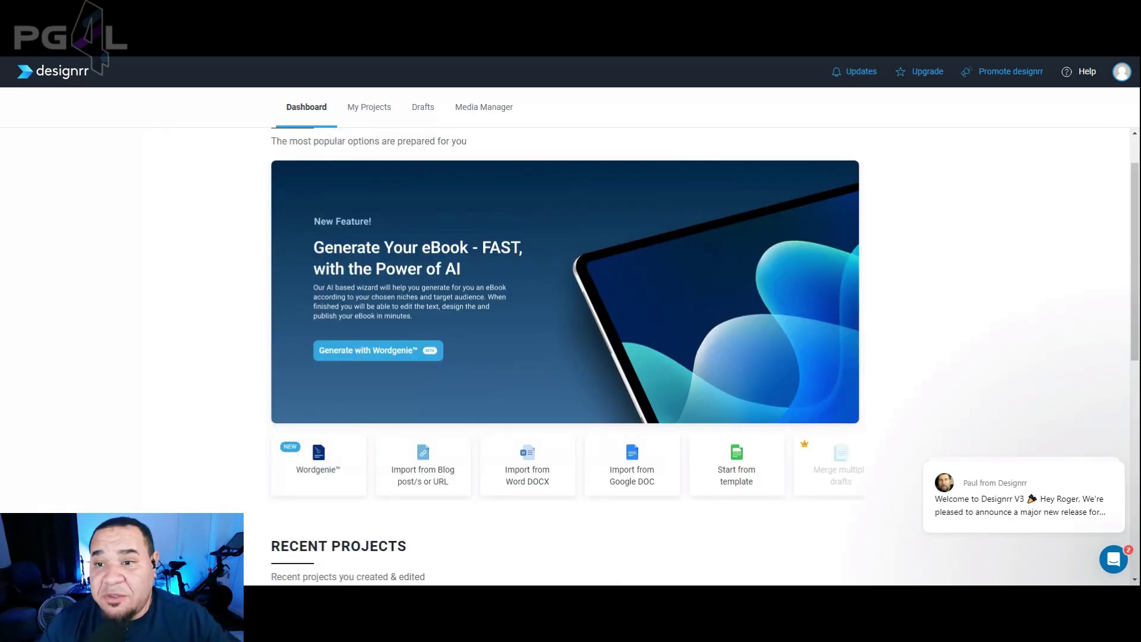
{"action": "left_click", "coordinate": [317, 463]}
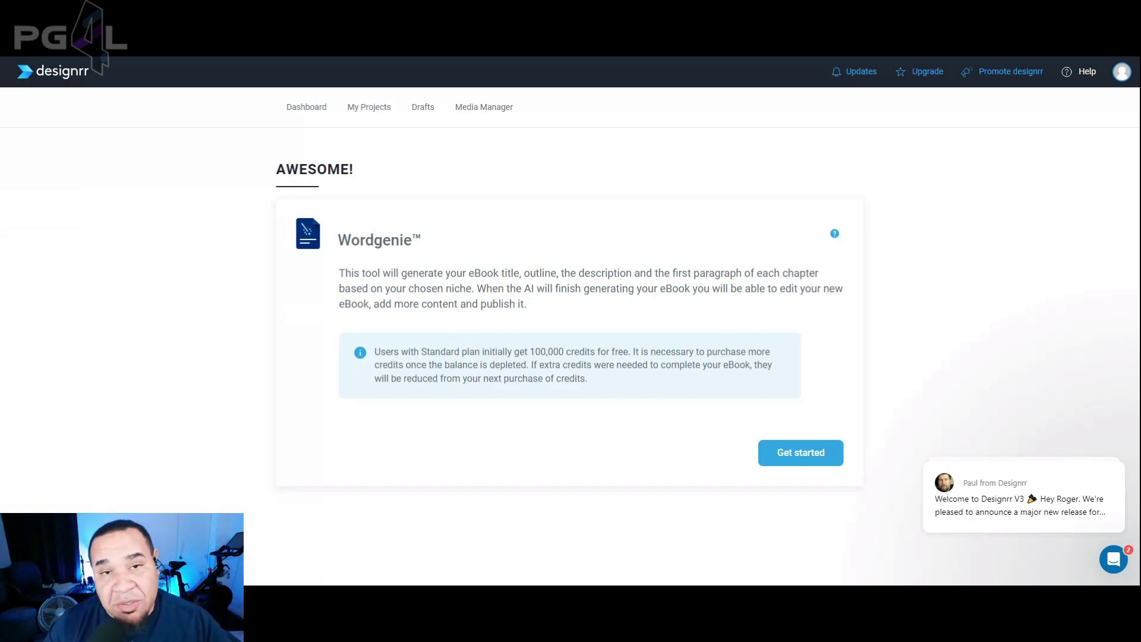
Enter 'Digital Marketing' as the English topic, fixing the 'Martketing' typo, and continue.
{"action": "left_click", "coordinate": [788, 466]}
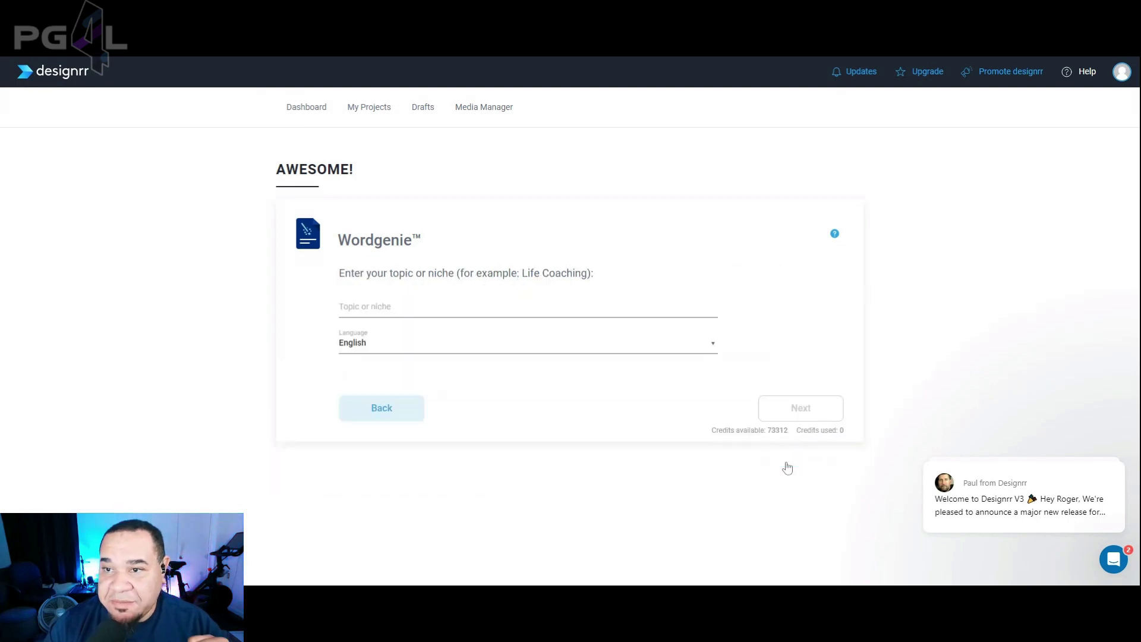
{"action": "left_click", "coordinate": [357, 306]}
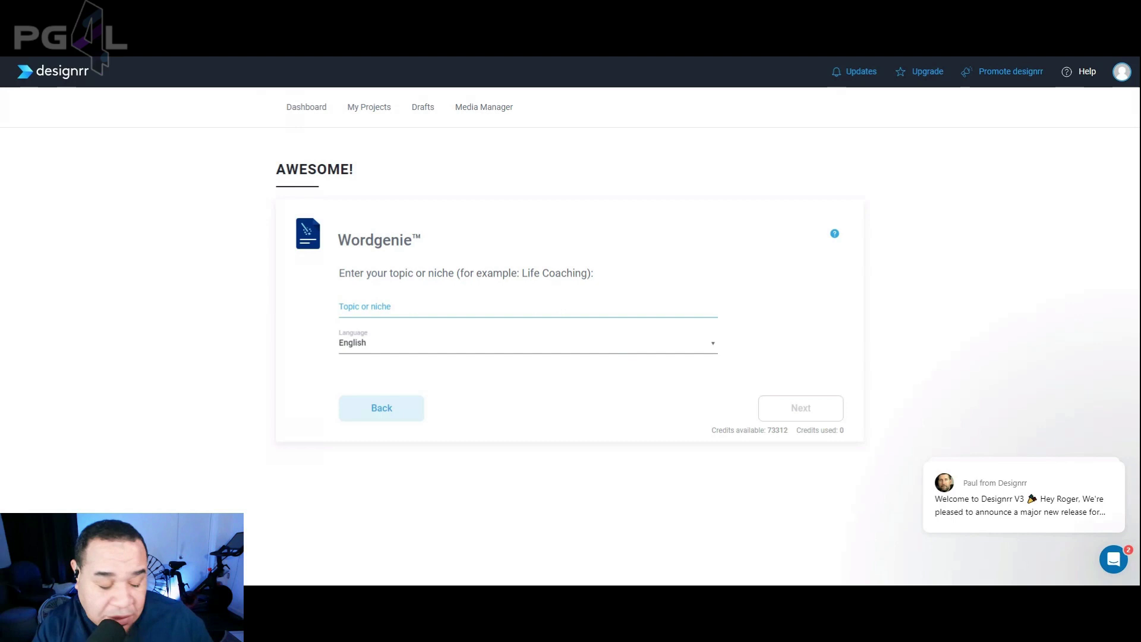
{"action": "type", "text": "D"}
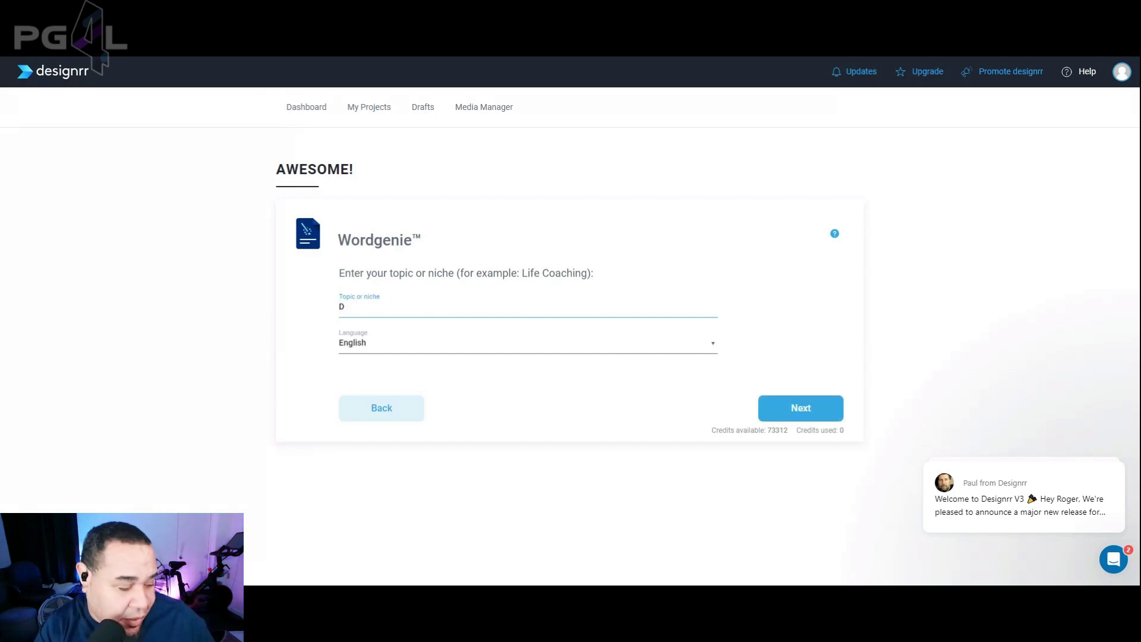
{"action": "type", "text": "igit"}
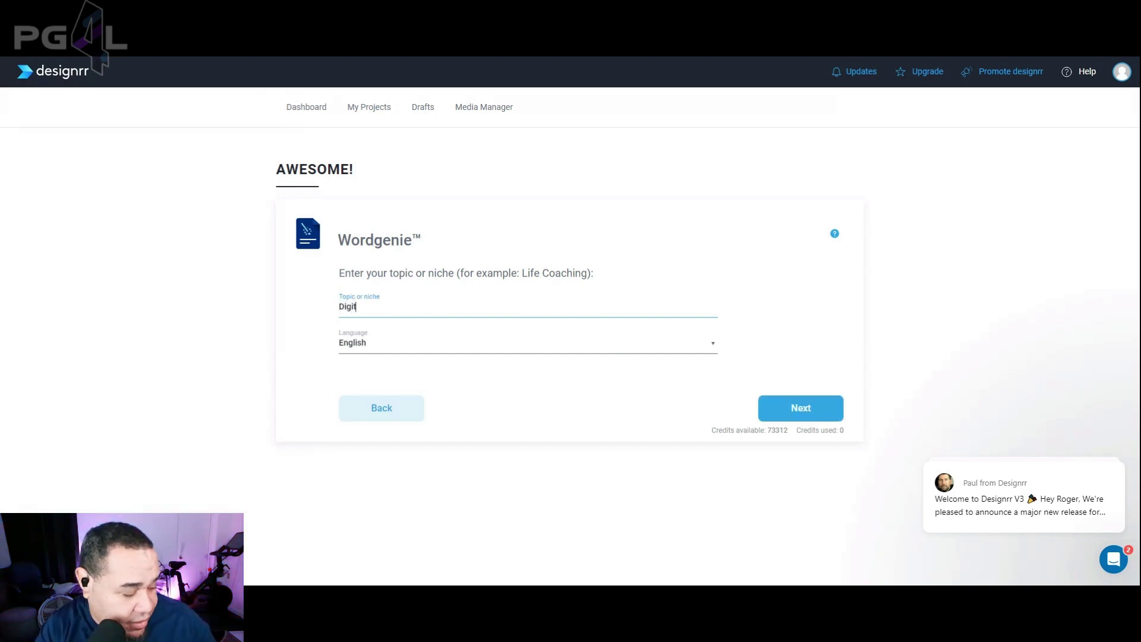
{"action": "type", "text": "al "}
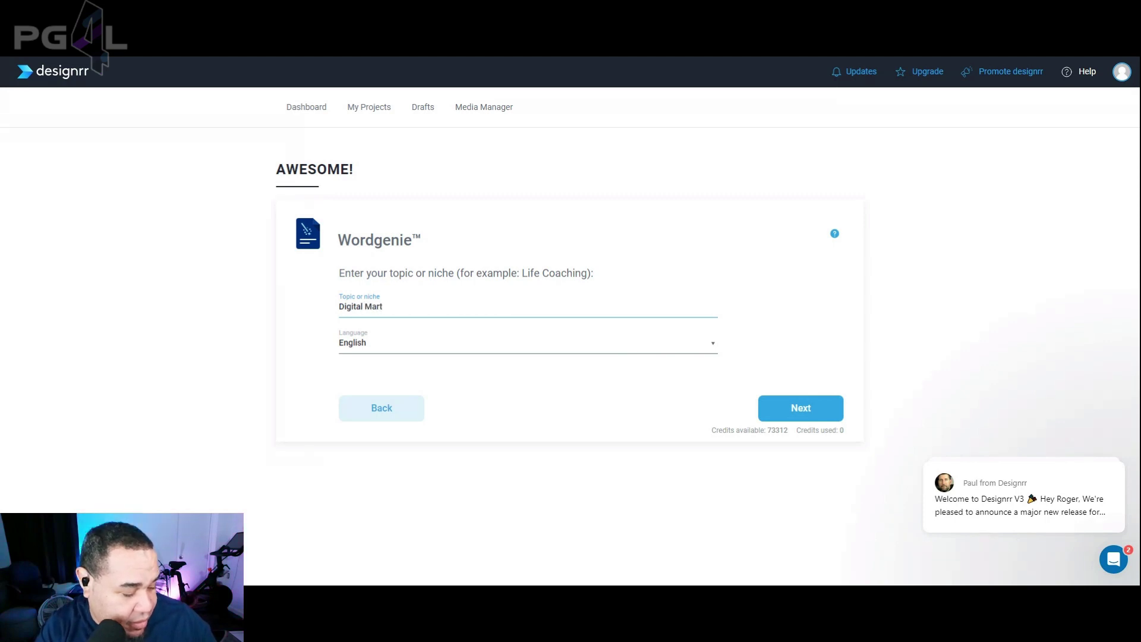
{"action": "type", "text": "Martketin"}
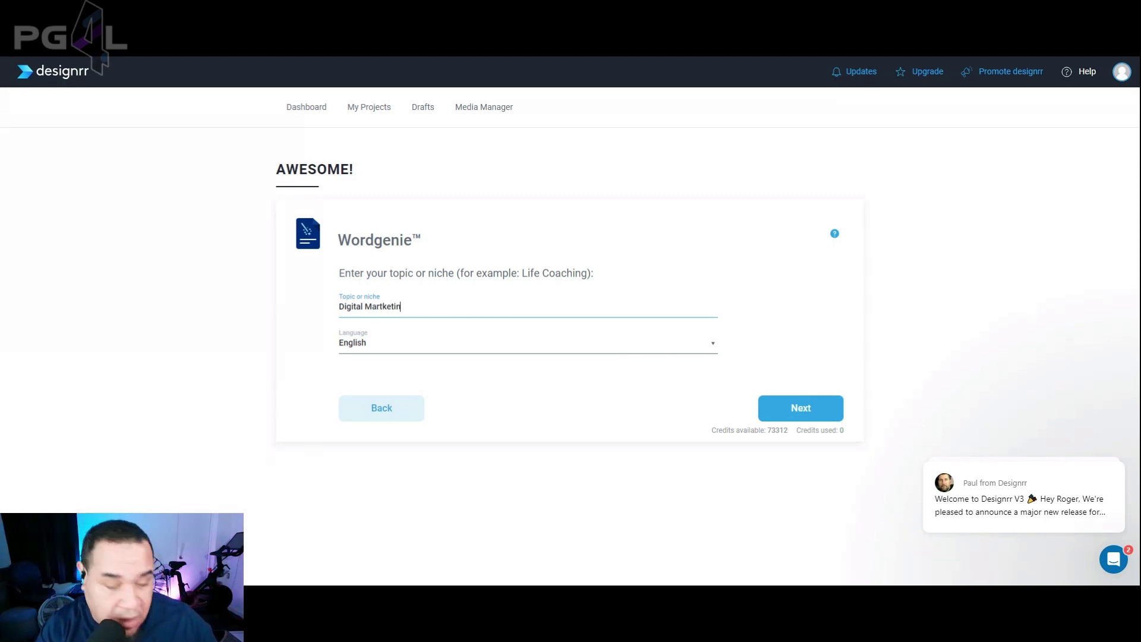
{"action": "type", "text": "g"}
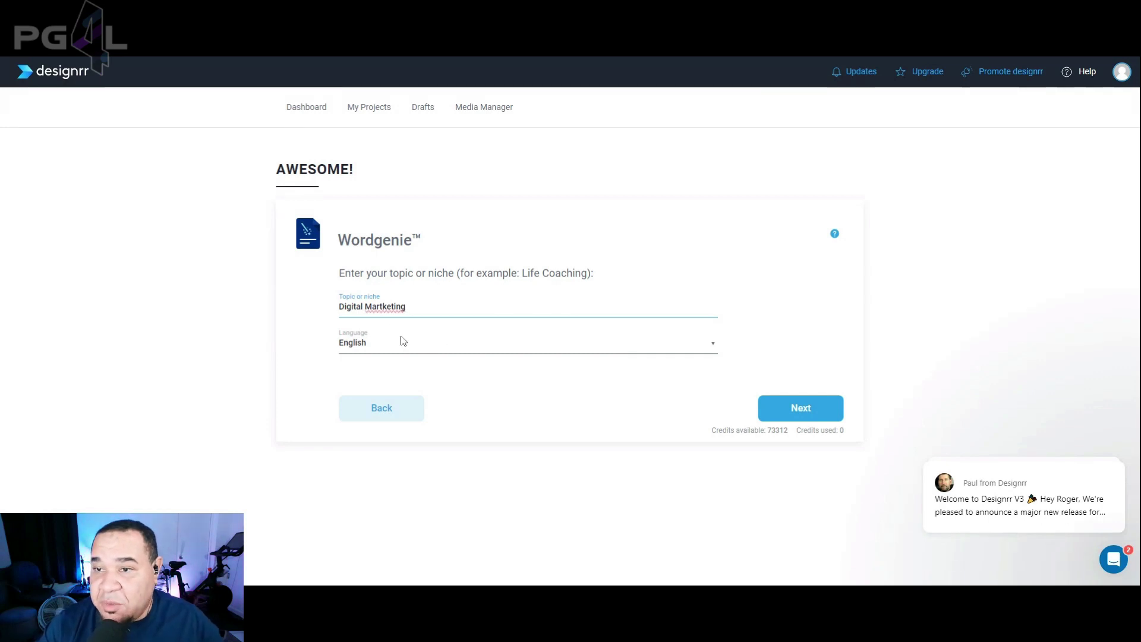
{"action": "double_click", "coordinate": [385, 306]}
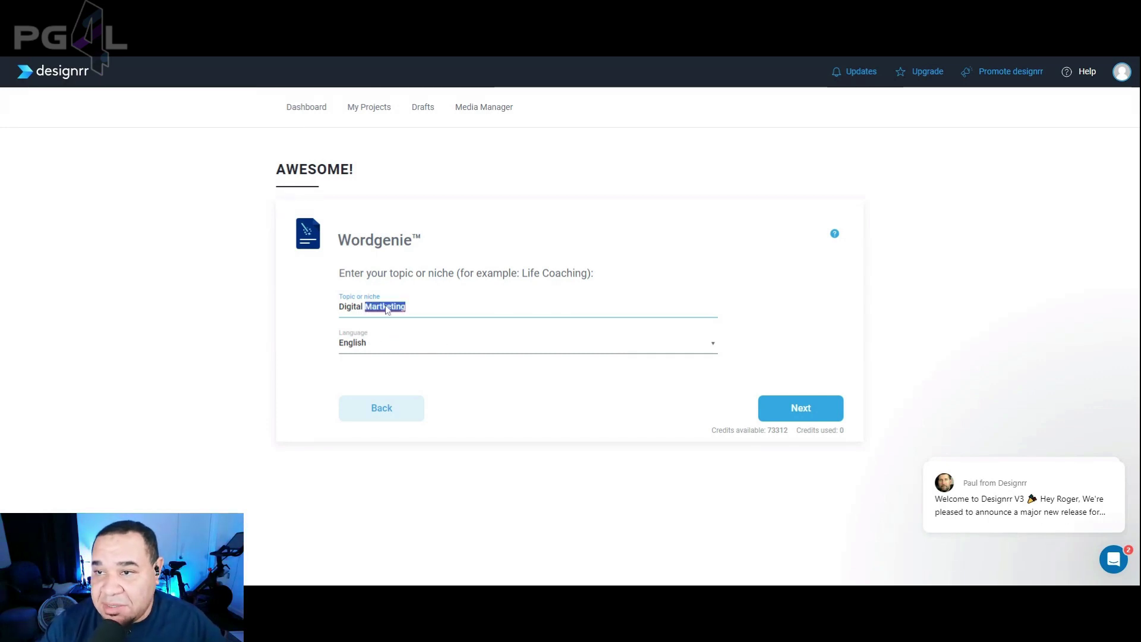
{"action": "type", "text": "Marketing"}
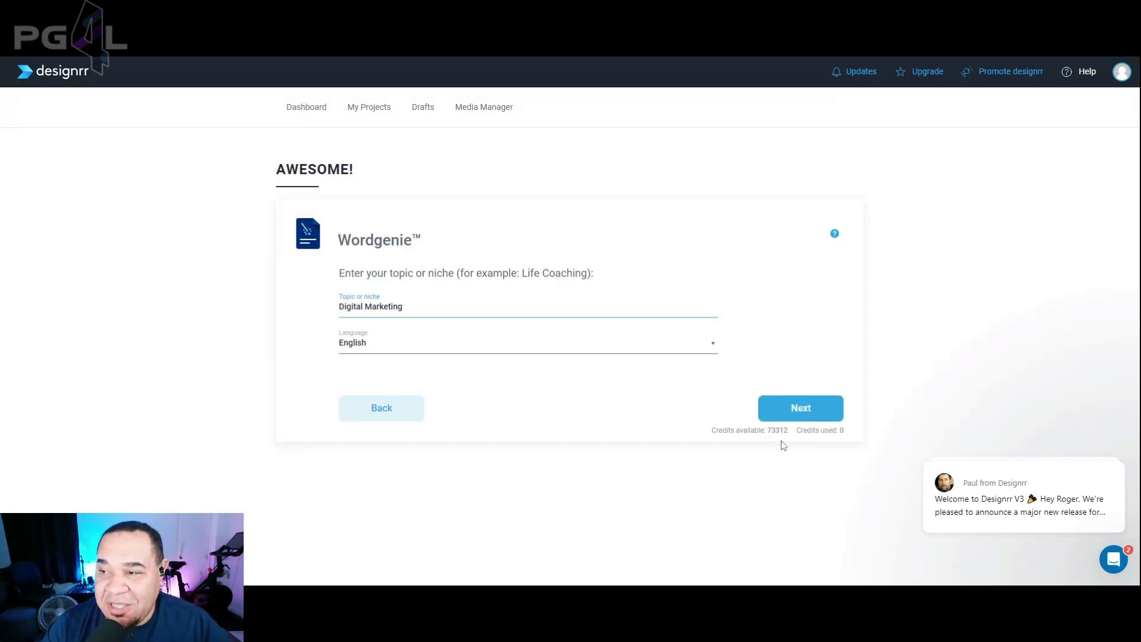
{"action": "left_click", "coordinate": [794, 416]}
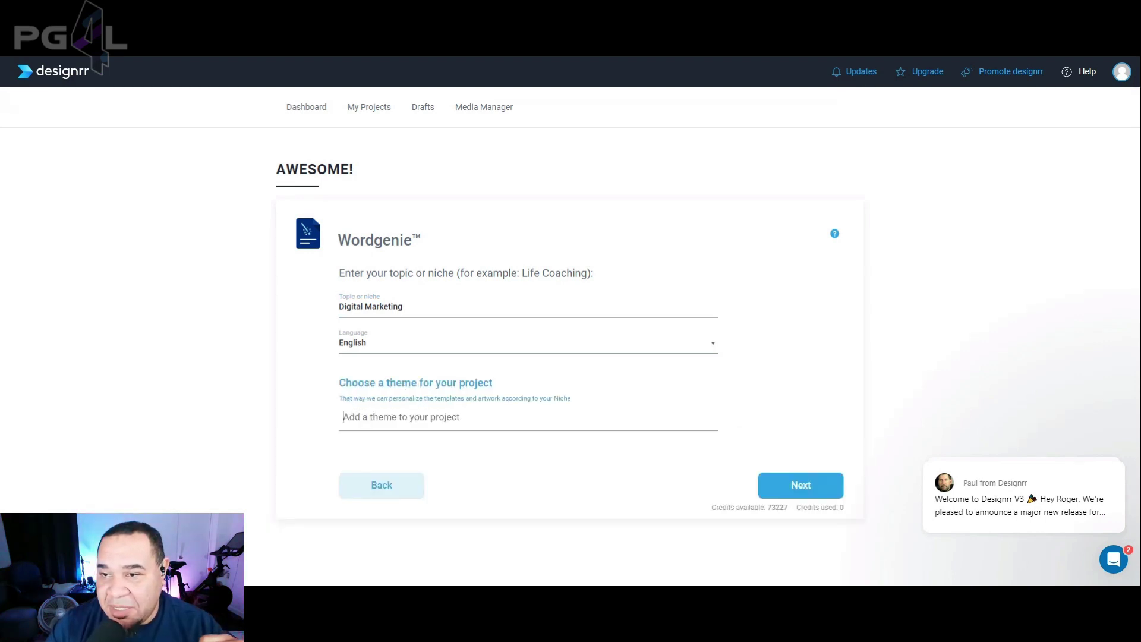
Pick Digital Marketing and then Copywriting from the project theme dropdown.
{"action": "left_click", "coordinate": [407, 425]}
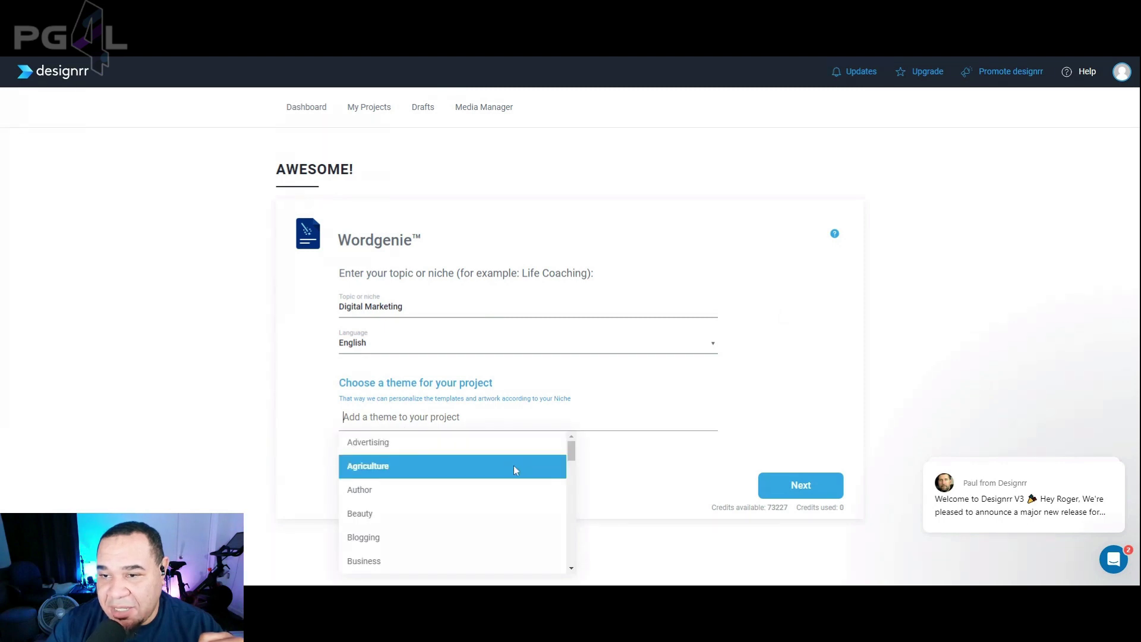
{"action": "scroll", "coordinate": [520, 462], "scroll_direction": "down", "scroll_amount": 1}
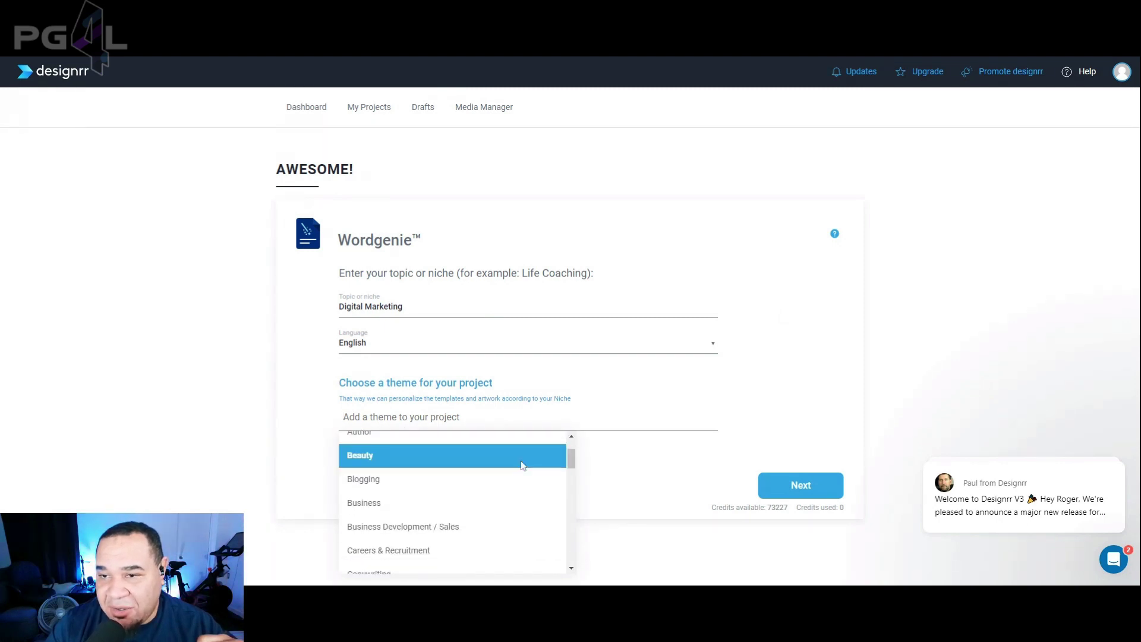
{"action": "scroll", "coordinate": [522, 465], "scroll_direction": "up", "scroll_amount": 1}
{"action": "scroll", "coordinate": [522, 465], "scroll_direction": "down", "scroll_amount": 3}
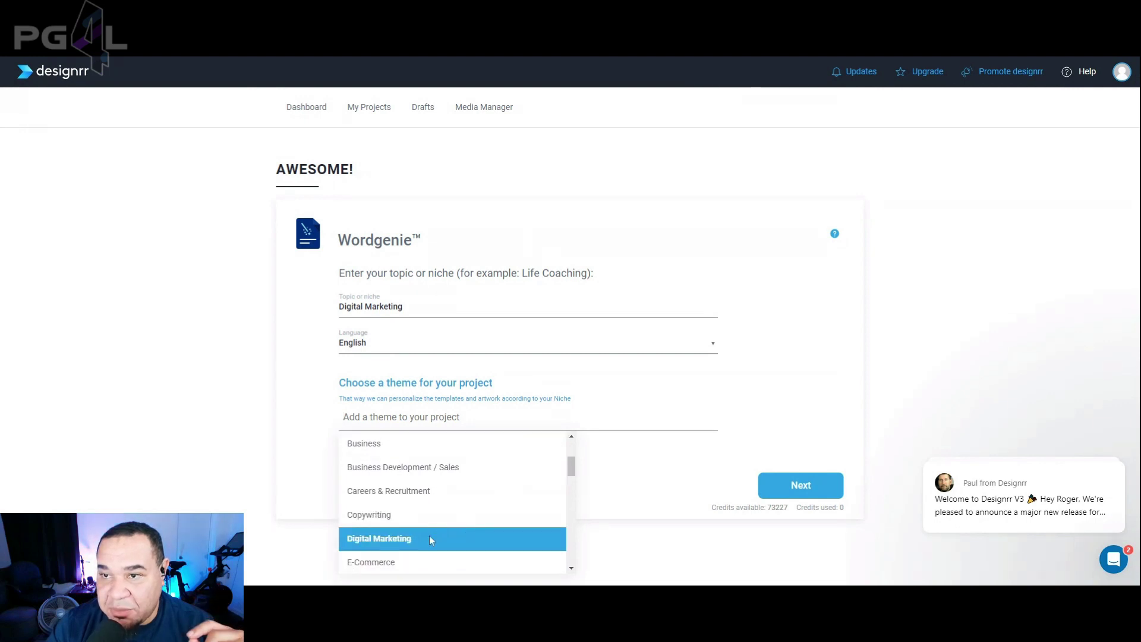
{"action": "left_click", "coordinate": [429, 537]}
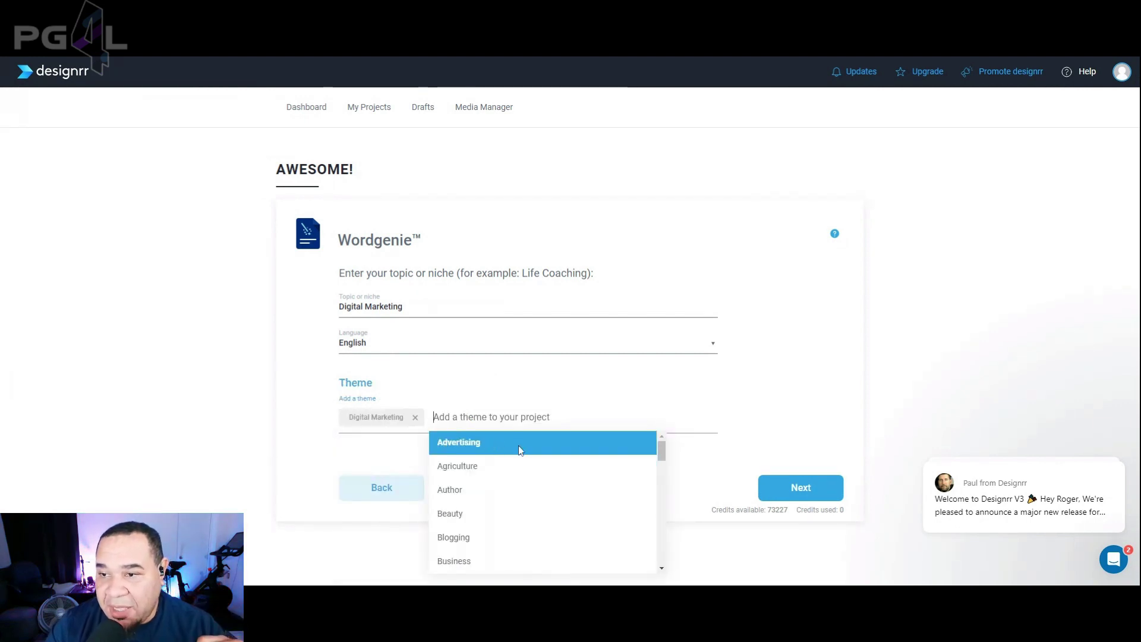
{"action": "scroll", "coordinate": [535, 514], "scroll_direction": "down", "scroll_amount": 3}
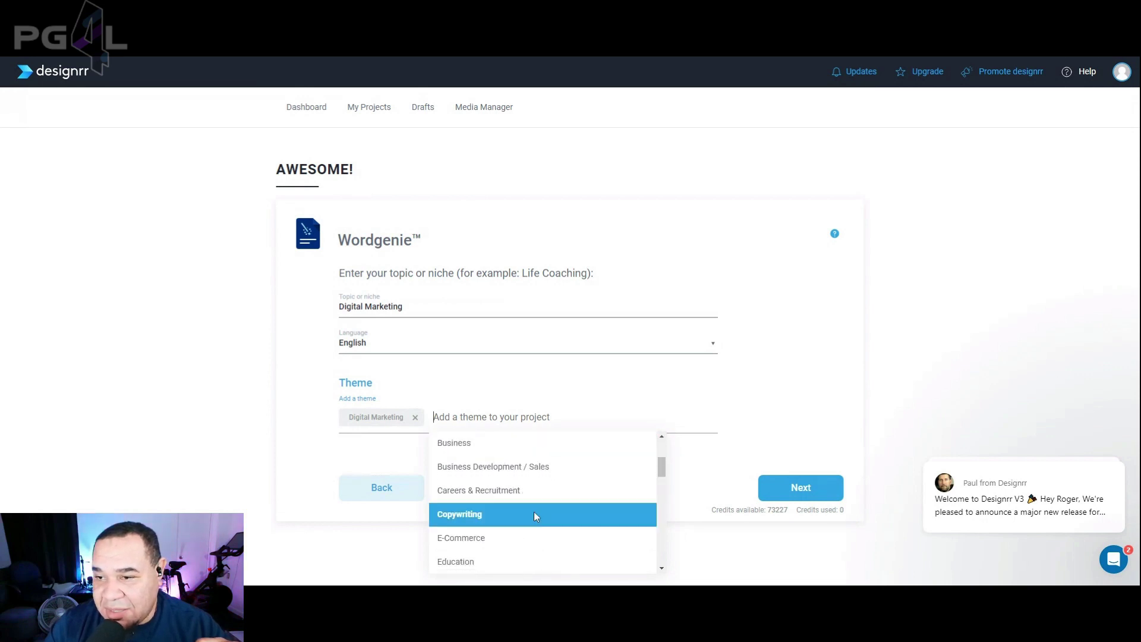
{"action": "scroll", "coordinate": [537, 516], "scroll_direction": "down", "scroll_amount": 3}
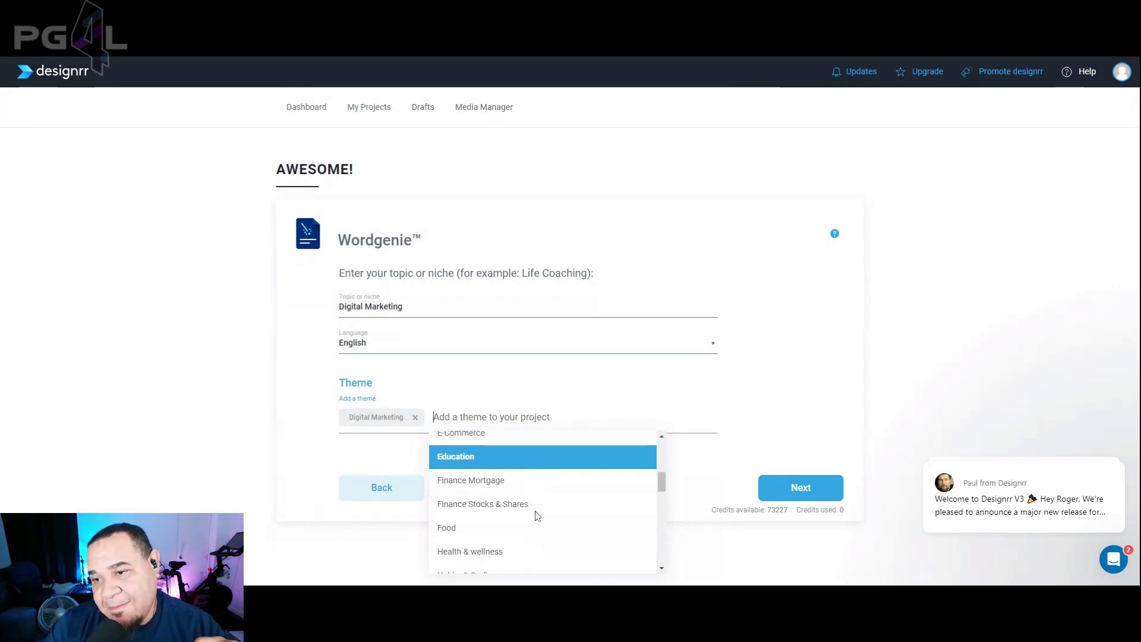
{"action": "scroll", "coordinate": [537, 515], "scroll_direction": "down", "scroll_amount": 3}
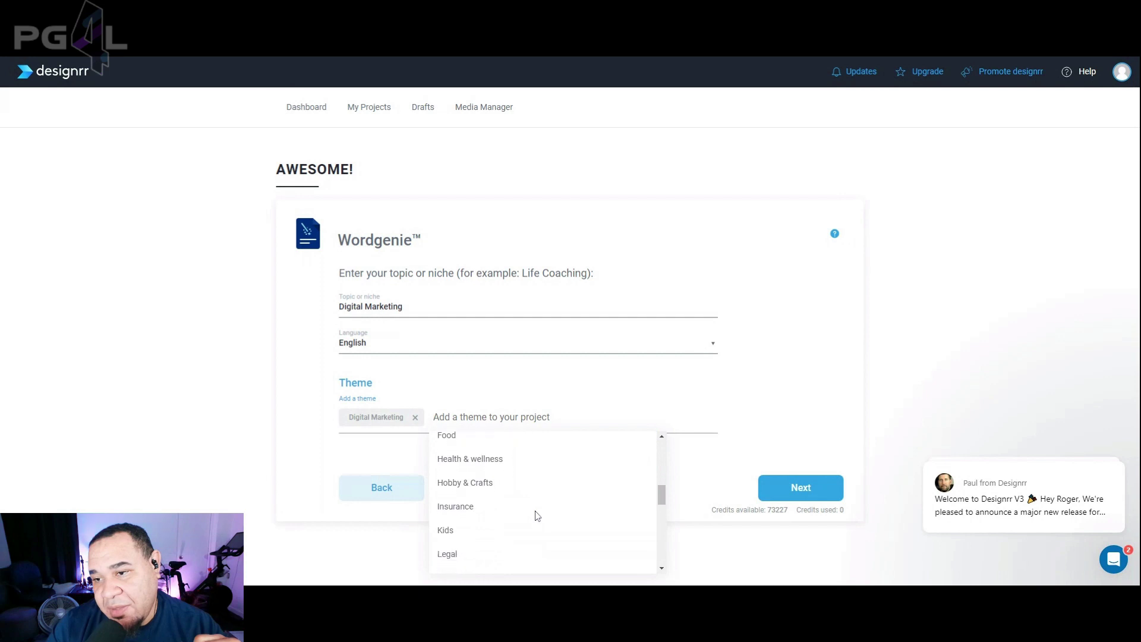
{"action": "scroll", "coordinate": [537, 515], "scroll_direction": "up", "scroll_amount": 3}
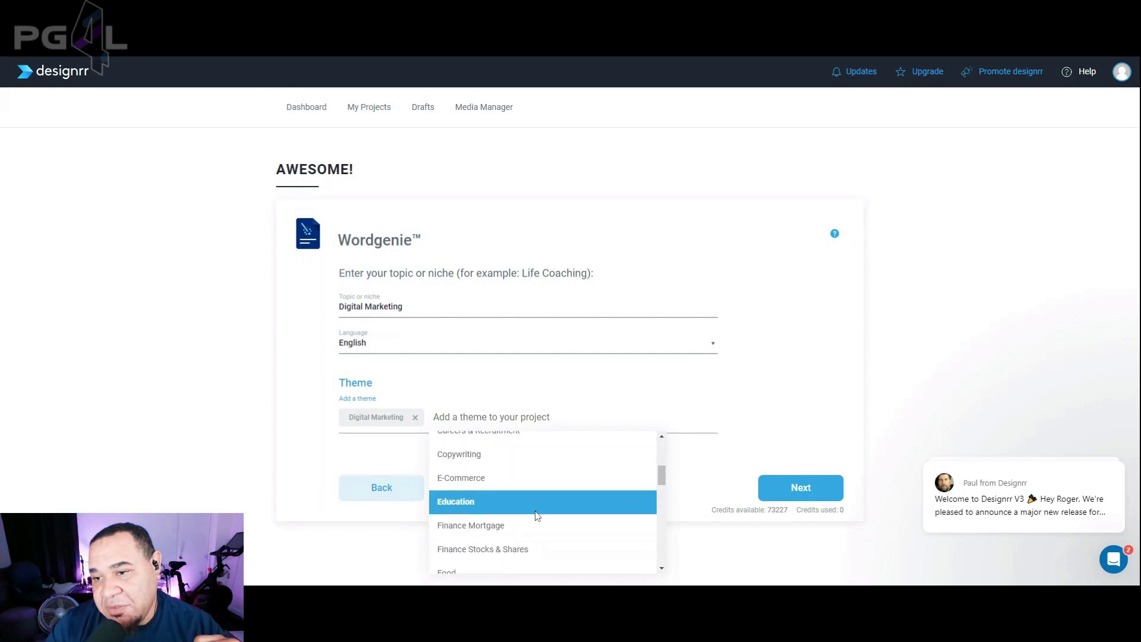
{"action": "left_click", "coordinate": [489, 463]}
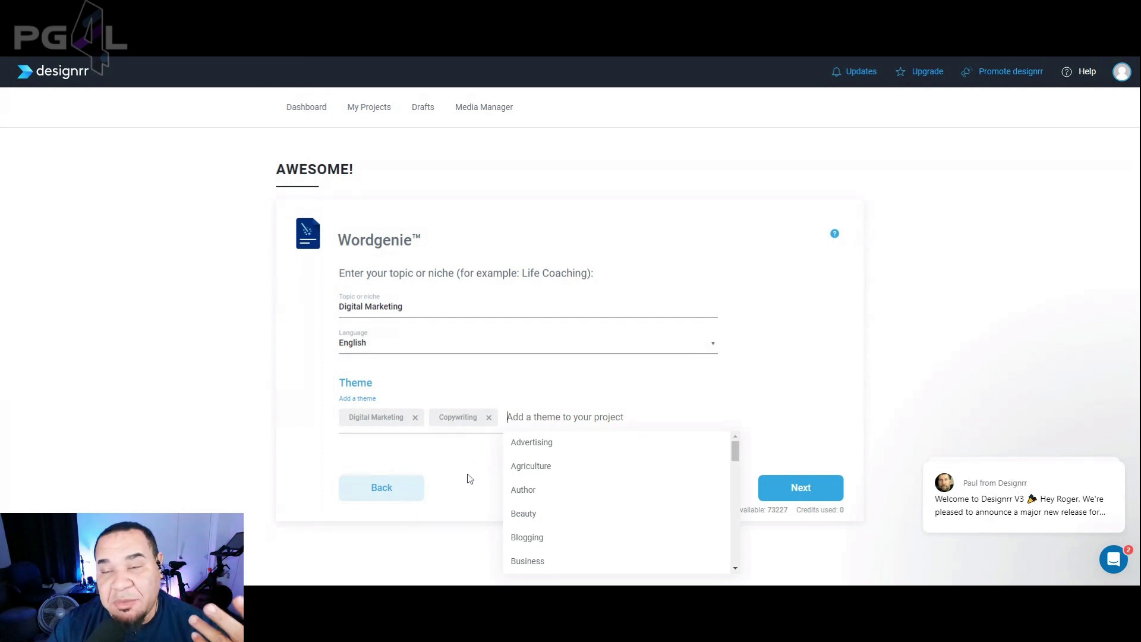
Tick Content marketing as the sub-niche and advance to the target audience question.
{"action": "left_click", "coordinate": [819, 491]}
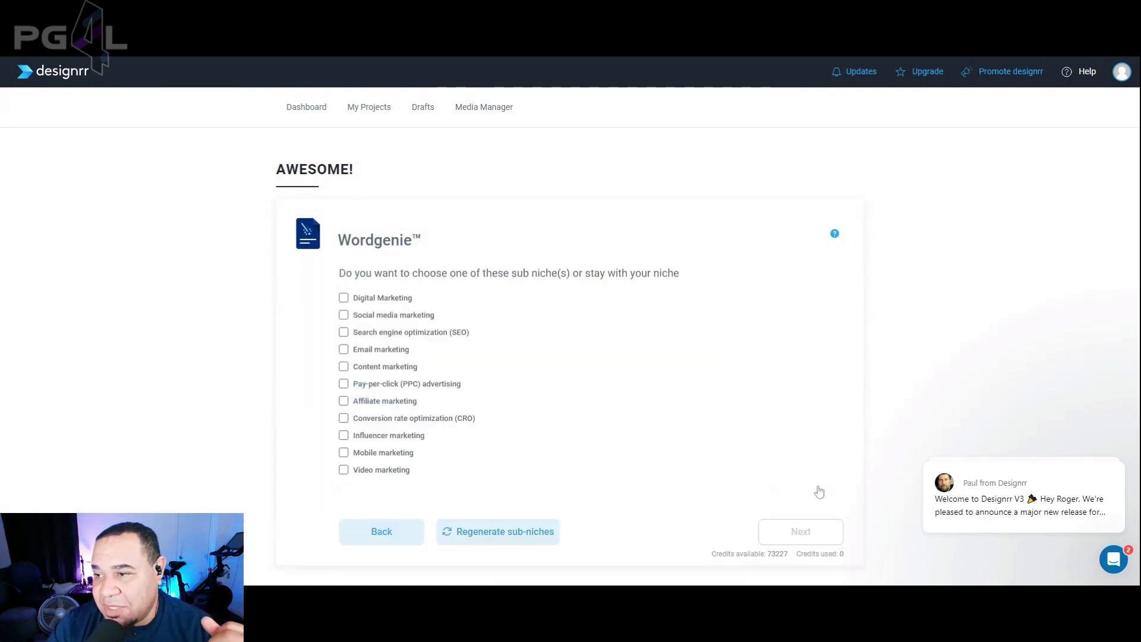
{"action": "left_click", "coordinate": [345, 367]}
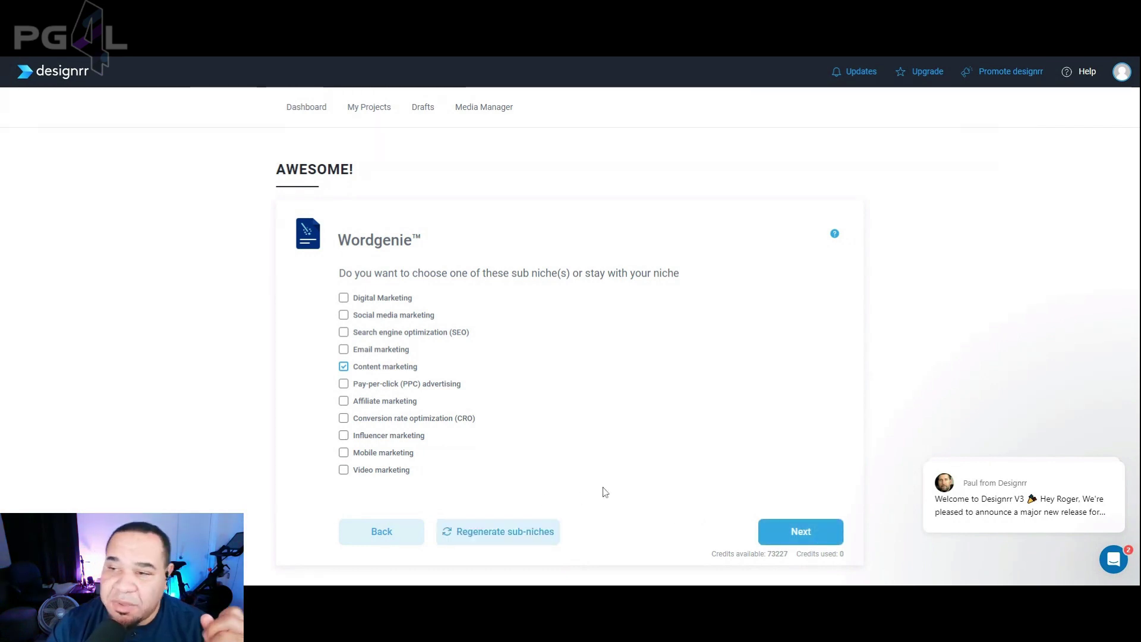
{"action": "left_click", "coordinate": [811, 540]}
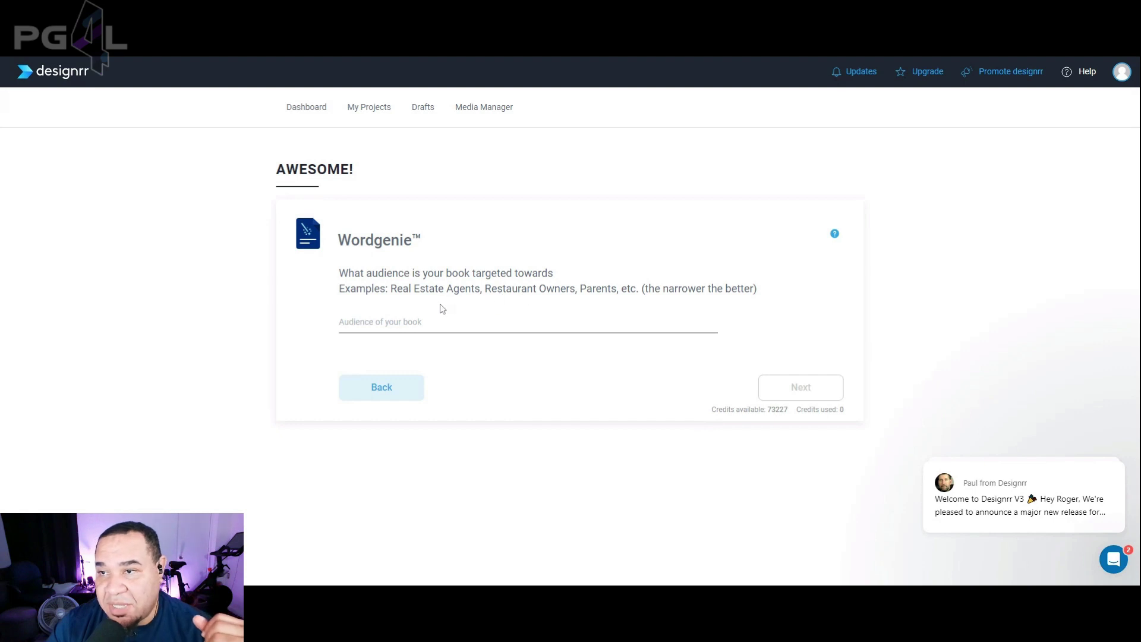
Fill the audience field with 'Content creators, Content marketers'.
{"action": "left_click", "coordinate": [339, 322]}
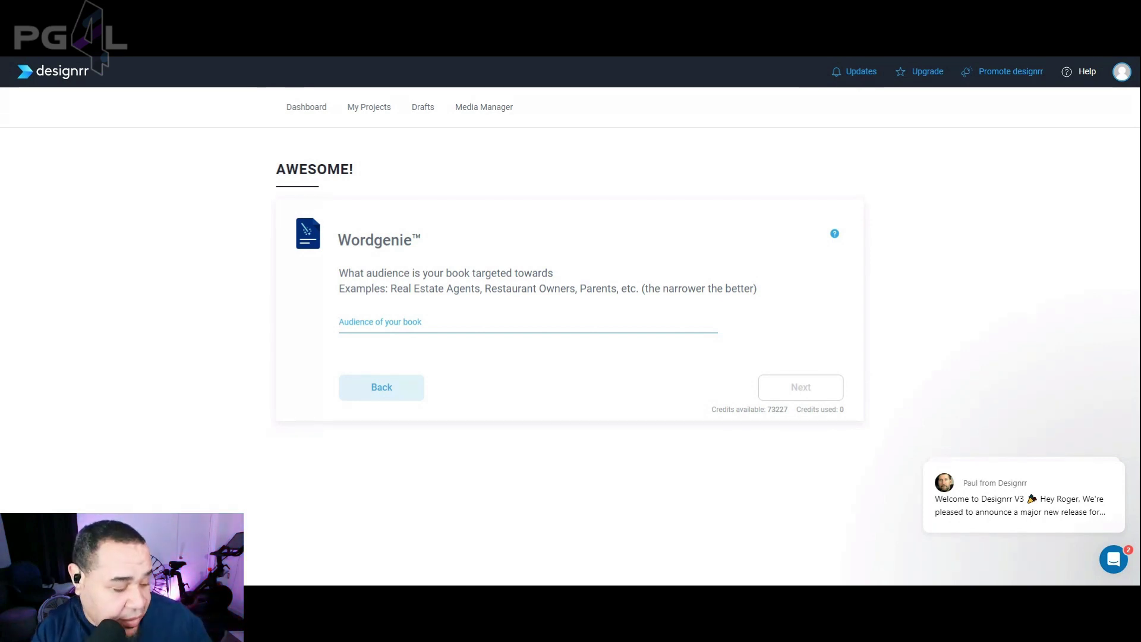
{"action": "type", "text": "Cont"}
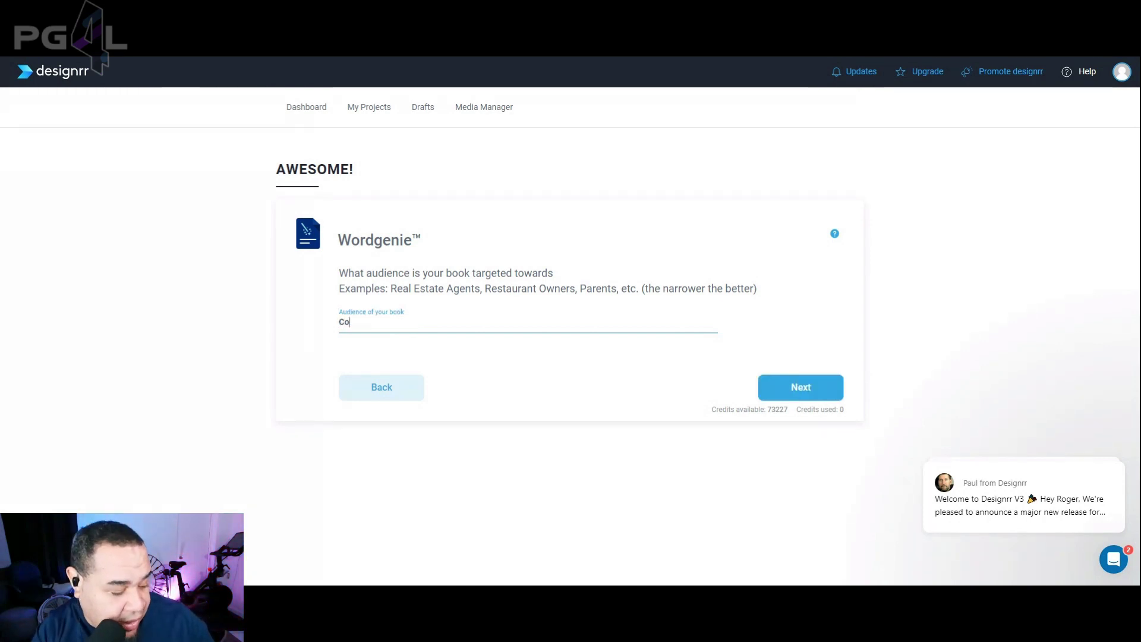
{"action": "left_click", "coordinate": [469, 351]}
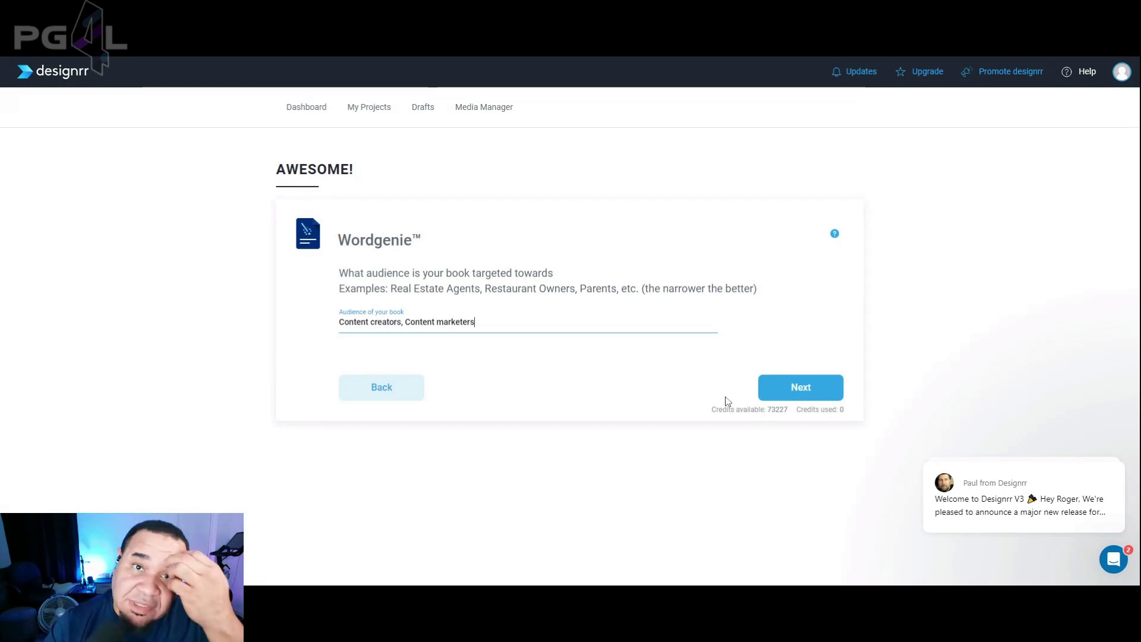
Choose the suggested title 'Mastering Content Creation: Techniques for Content Marketers' and generate the outline.
{"action": "left_click", "coordinate": [820, 397]}
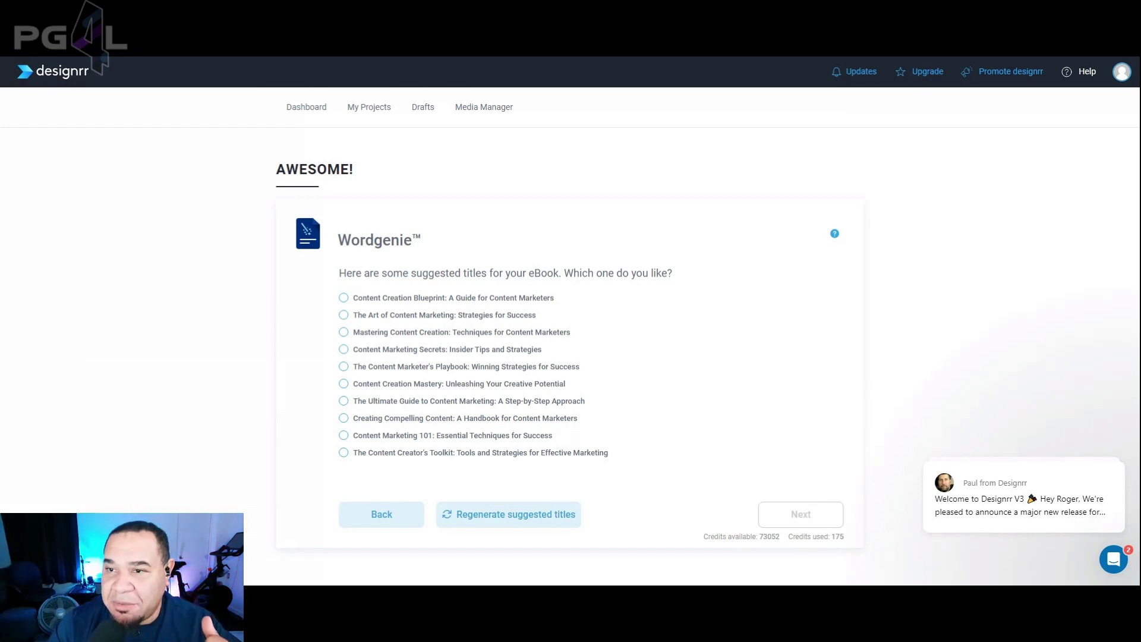
{"action": "left_click", "coordinate": [344, 335]}
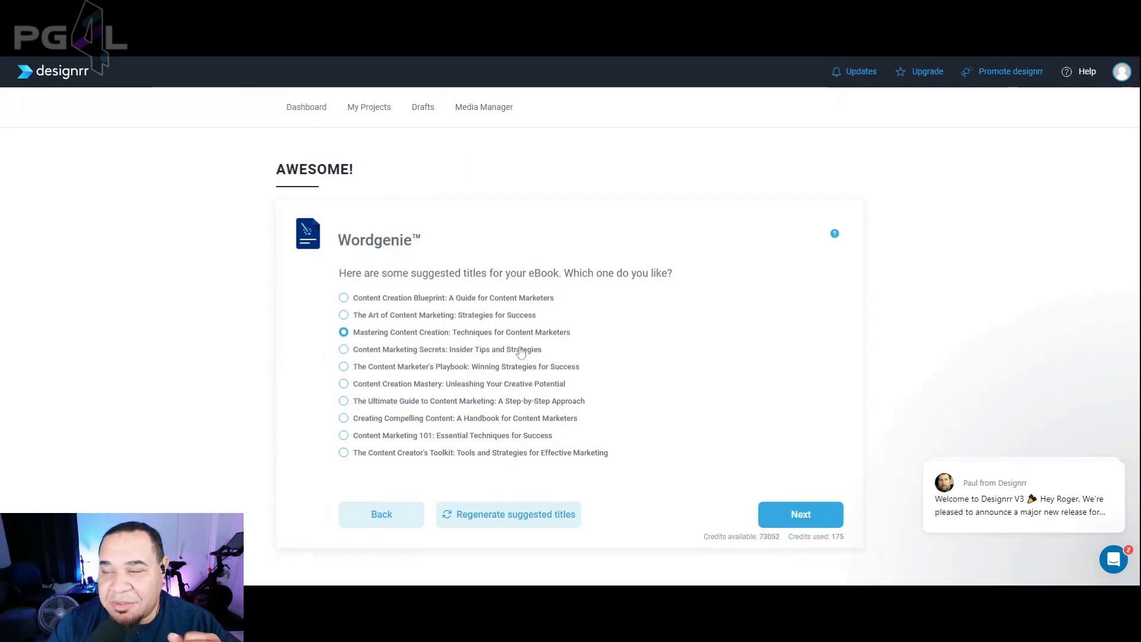
{"action": "left_click", "coordinate": [777, 526]}
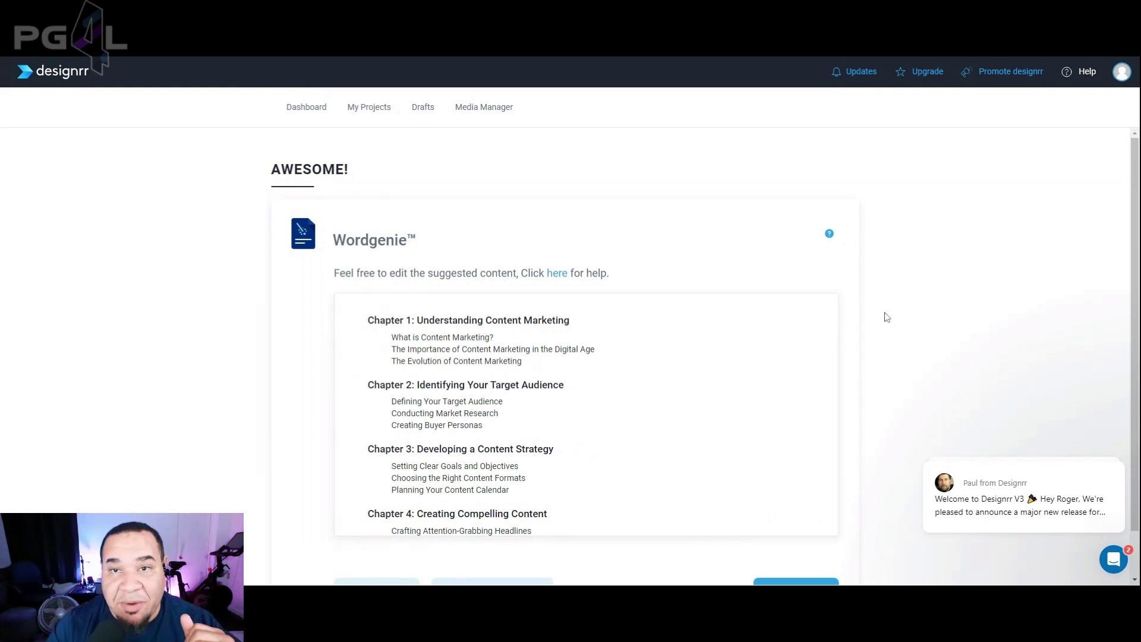
Scroll through the outline's ten chapters, from Understanding Content Marketing to the Conclusion.
{"action": "scroll", "coordinate": [897, 303], "scroll_direction": "down", "scroll_amount": 1}
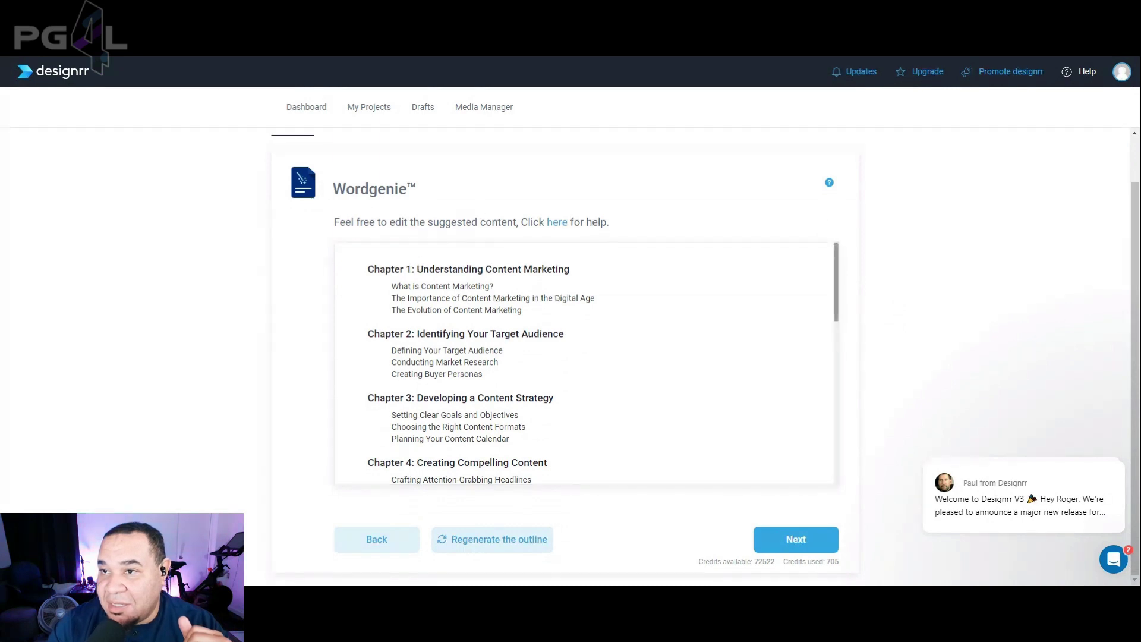
{"action": "scroll", "coordinate": [416, 268], "scroll_direction": "down", "scroll_amount": 2}
{"action": "scroll", "coordinate": [586, 362], "scroll_direction": "down", "scroll_amount": 6}
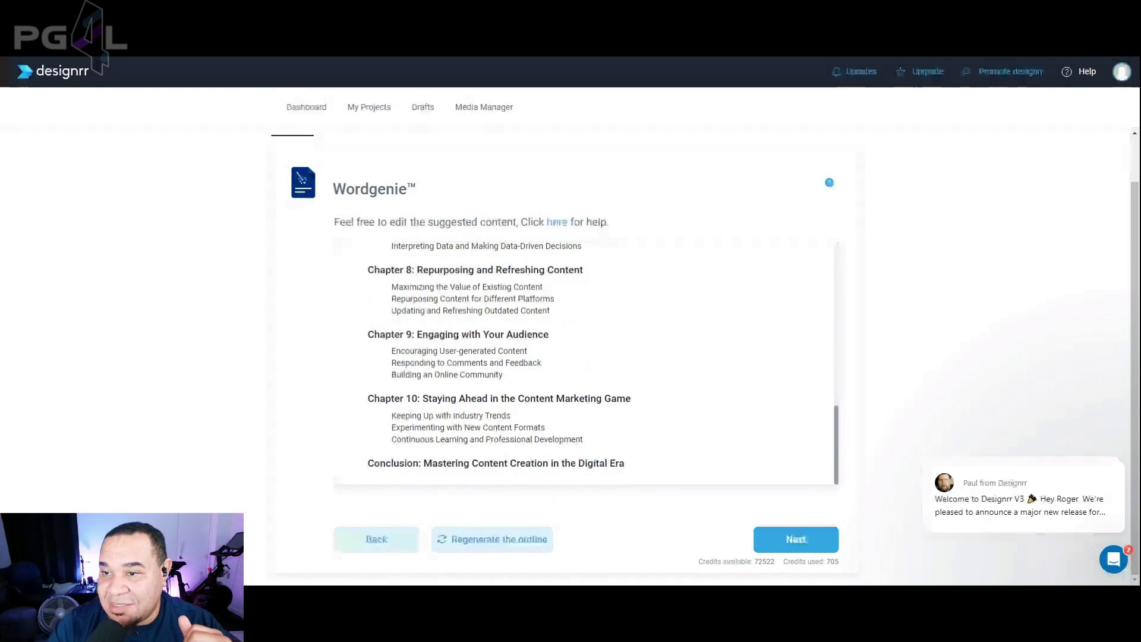
{"action": "scroll", "coordinate": [585, 363], "scroll_direction": "up", "scroll_amount": 1}
{"action": "scroll", "coordinate": [586, 362], "scroll_direction": "up", "scroll_amount": 7}
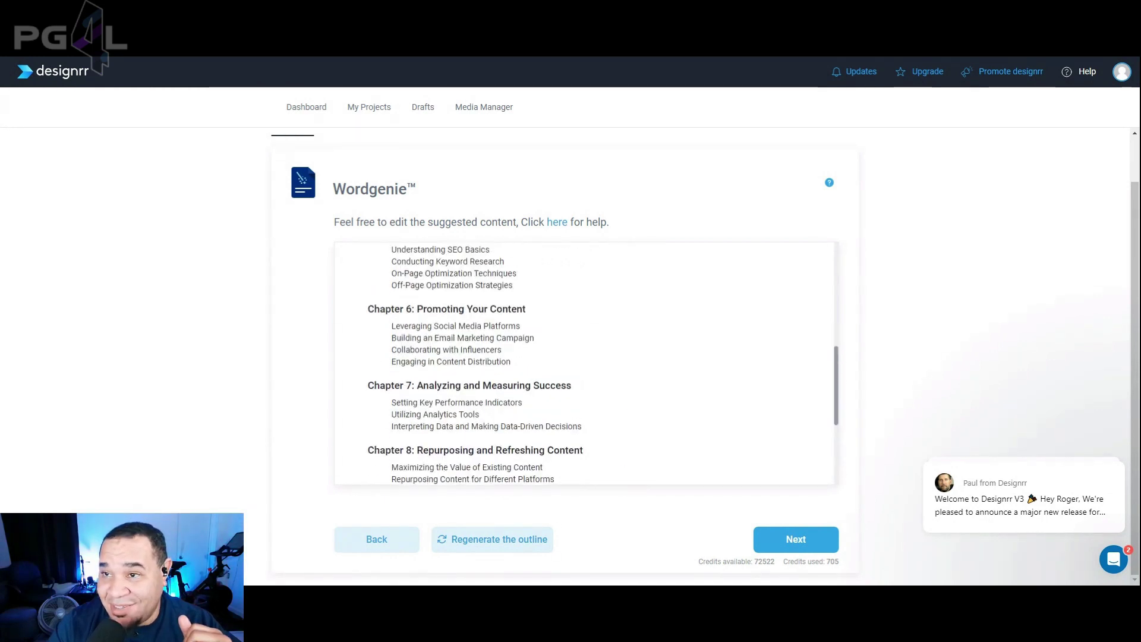
{"action": "scroll", "coordinate": [585, 362], "scroll_direction": "up", "scroll_amount": 1}
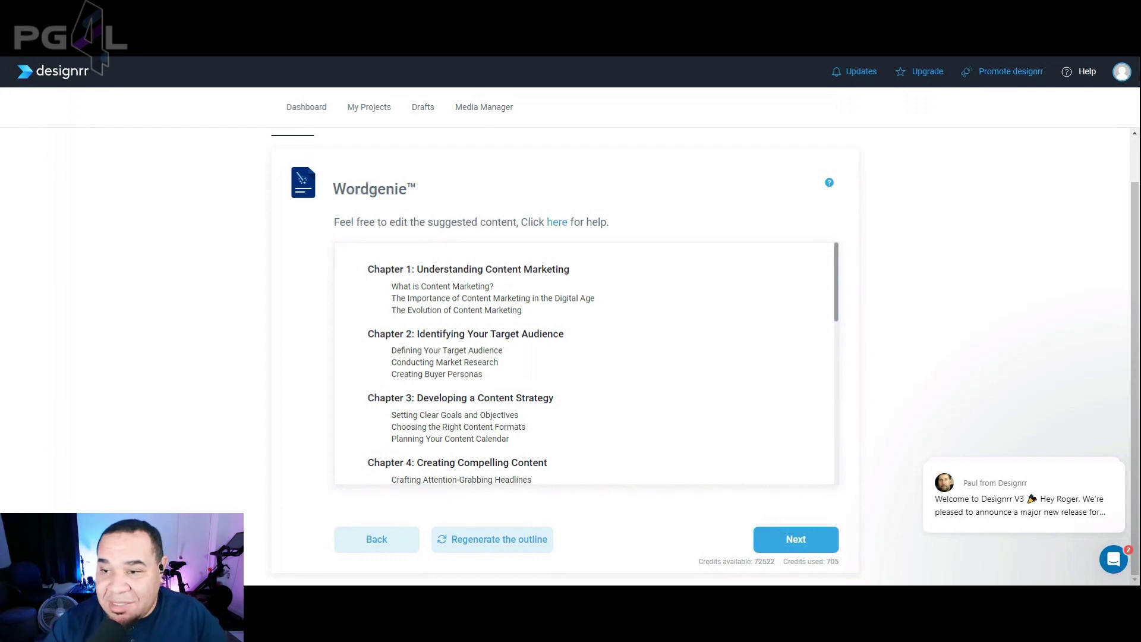
{"action": "scroll", "coordinate": [585, 363], "scroll_direction": "down", "scroll_amount": 1}
{"action": "scroll", "coordinate": [586, 362], "scroll_direction": "up", "scroll_amount": 1}
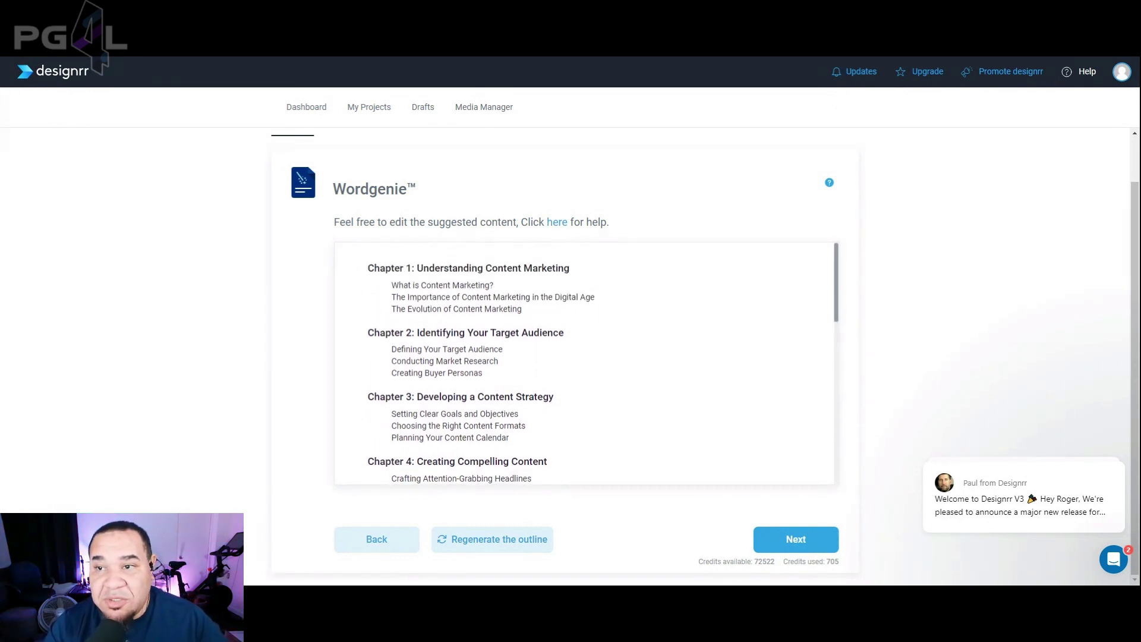
{"action": "scroll", "coordinate": [585, 363], "scroll_direction": "down", "scroll_amount": 5}
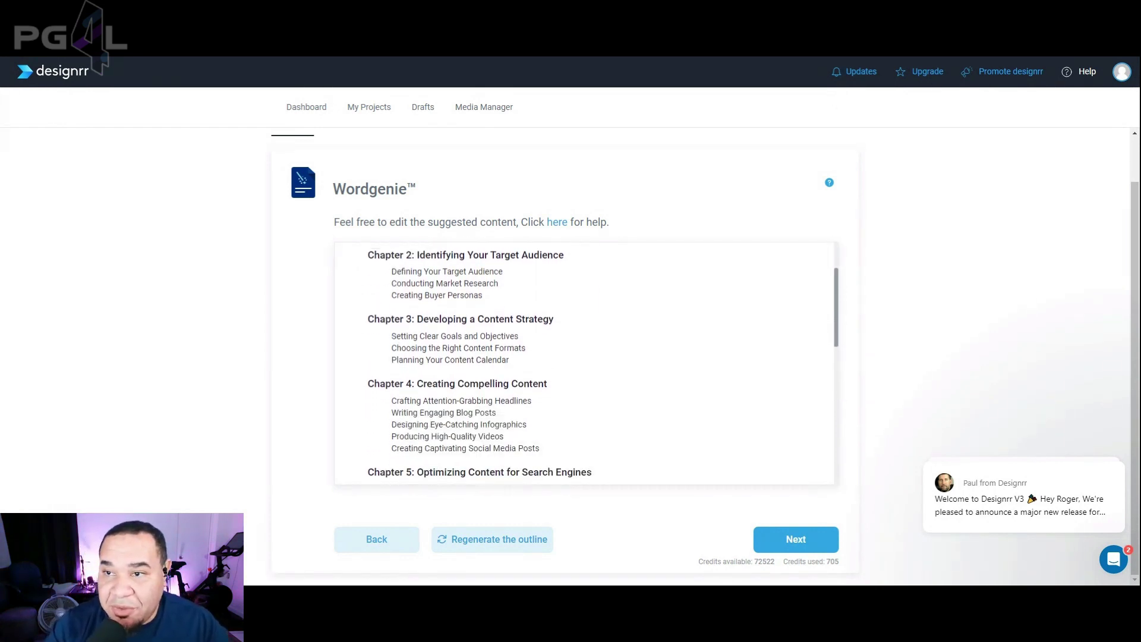
Accept the outline so Wordgenie writes and saves the full chapter text.
{"action": "scroll", "coordinate": [586, 362], "scroll_direction": "down", "scroll_amount": 3}
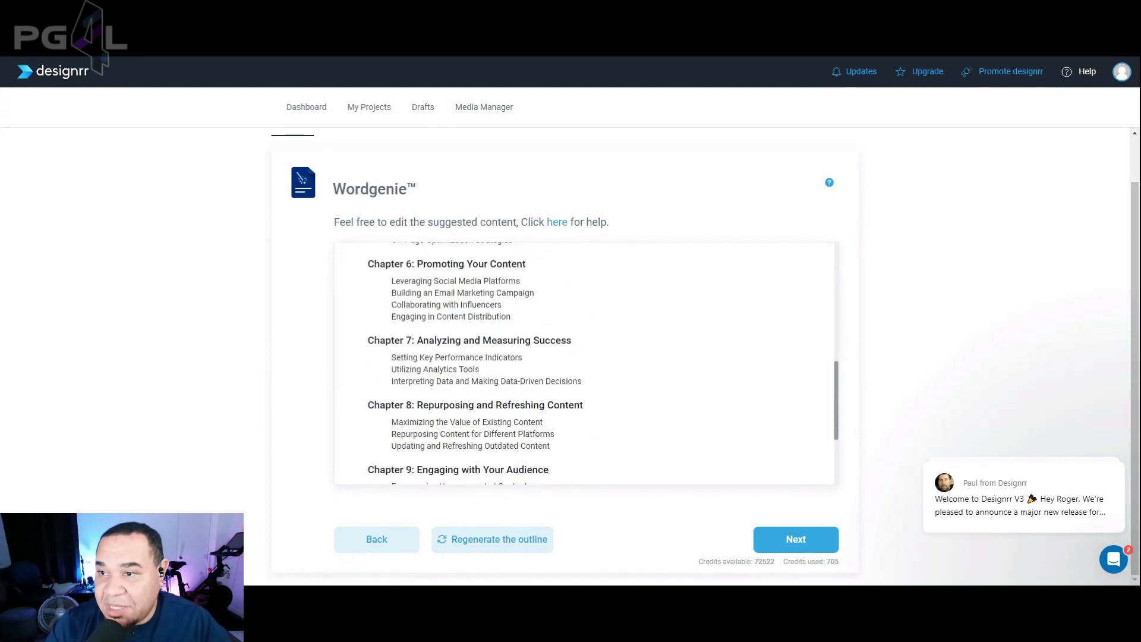
{"action": "left_click", "coordinate": [784, 550]}
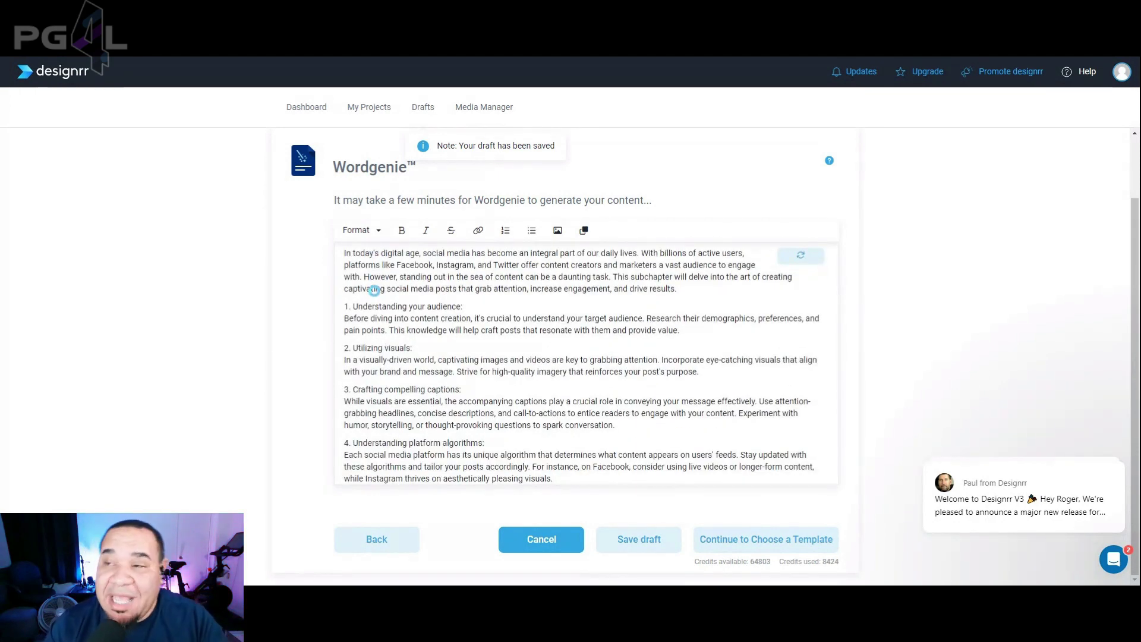
Move on to template selection and page through three sets of Pro templates.
{"action": "left_click", "coordinate": [731, 549]}
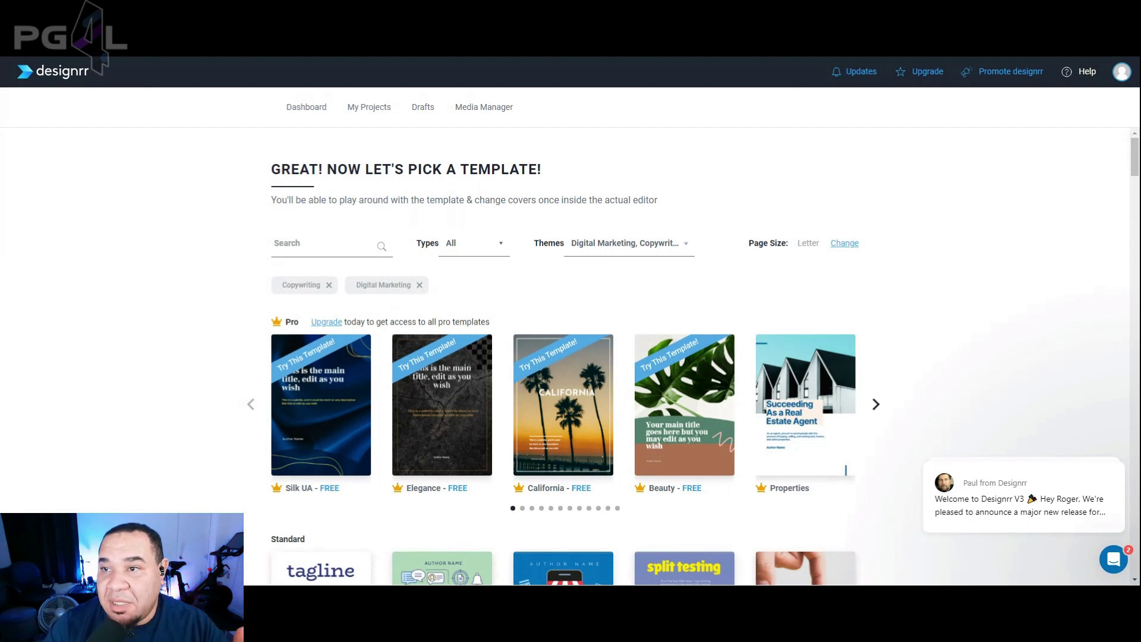
{"action": "scroll", "coordinate": [564, 357], "scroll_direction": "down", "scroll_amount": 4}
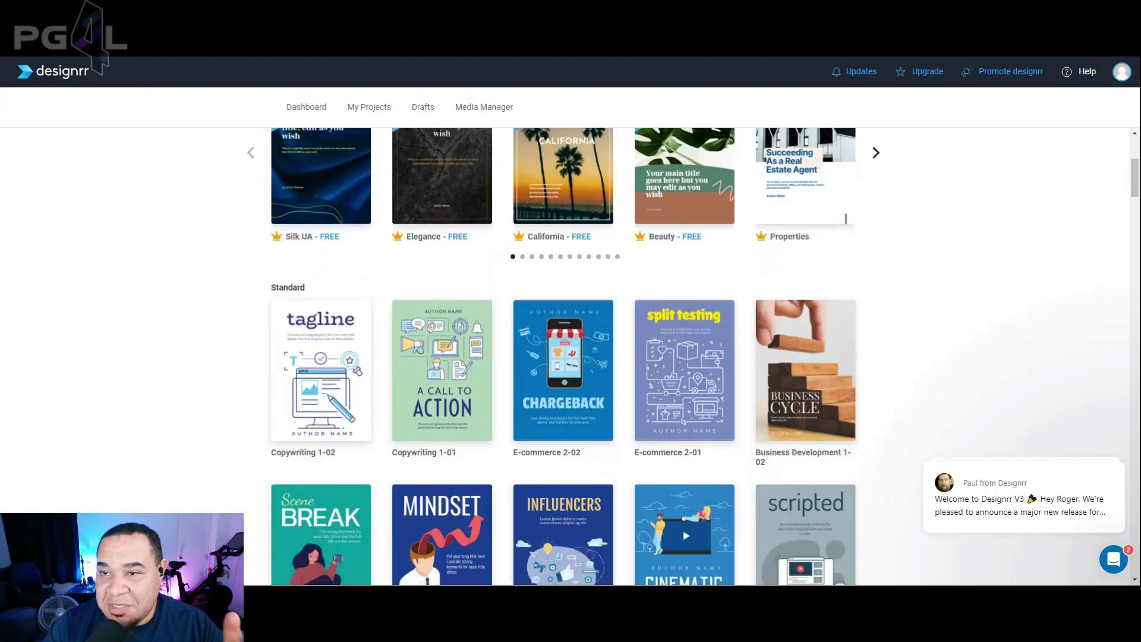
{"action": "scroll", "coordinate": [374, 253], "scroll_direction": "up", "scroll_amount": 3}
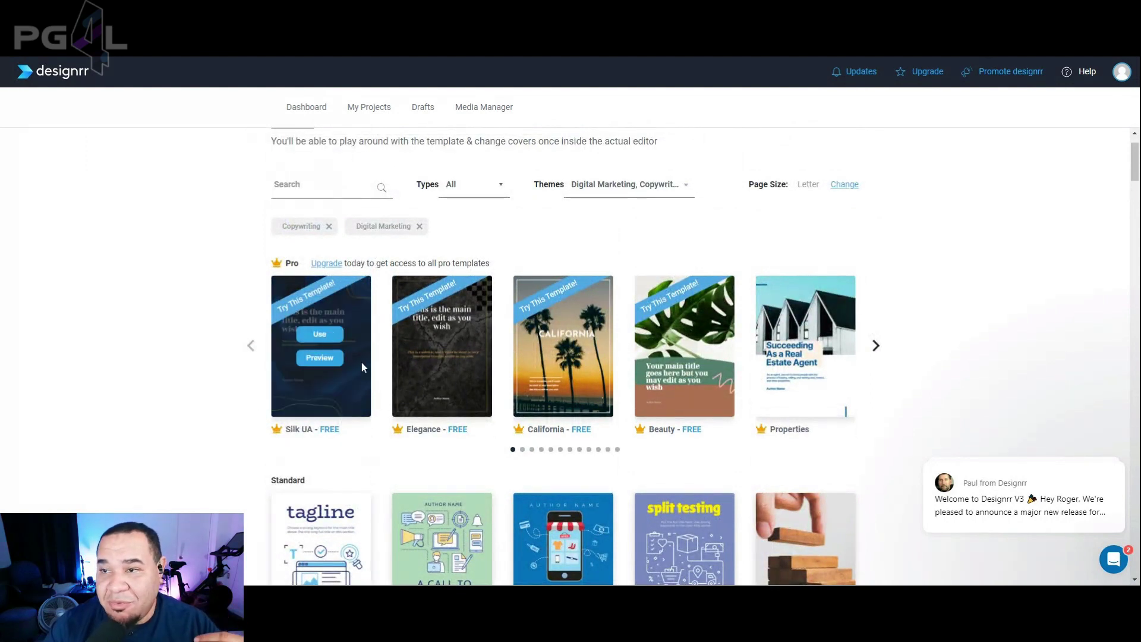
{"action": "left_click", "coordinate": [876, 349]}
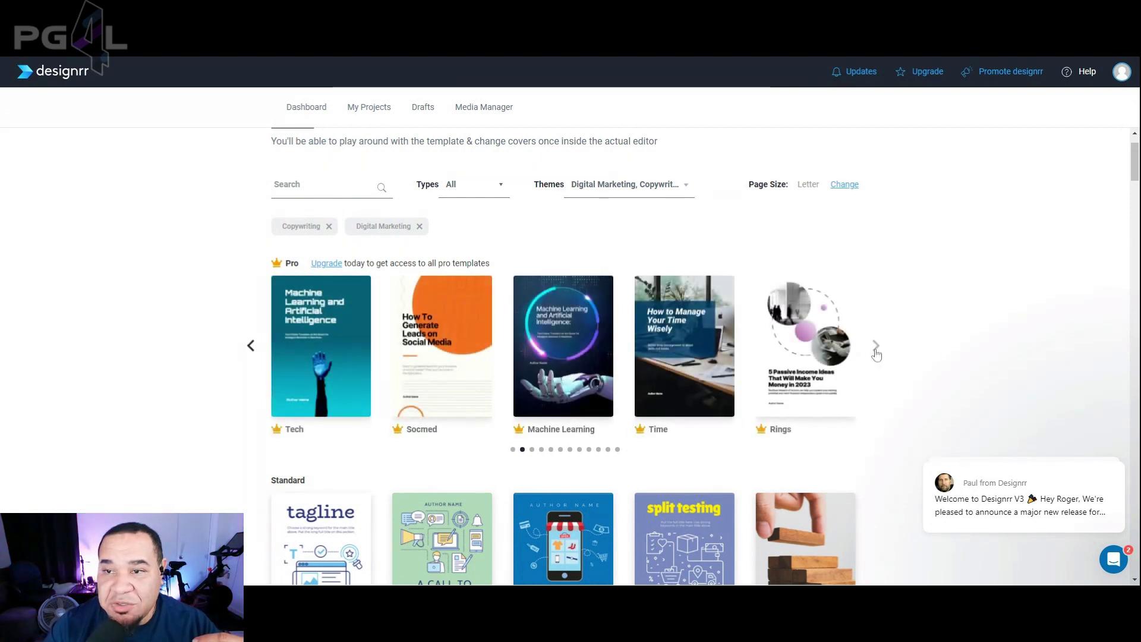
{"action": "mouse_move", "coordinate": [596, 326]}
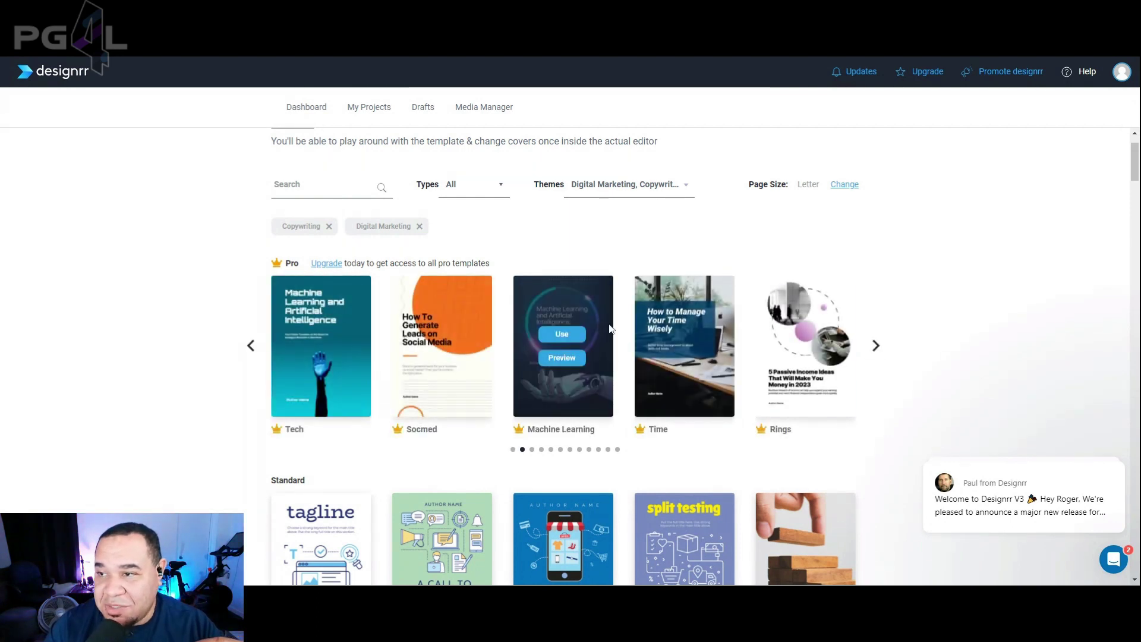
{"action": "left_click", "coordinate": [874, 351]}
{"action": "mouse_move", "coordinate": [595, 356]}
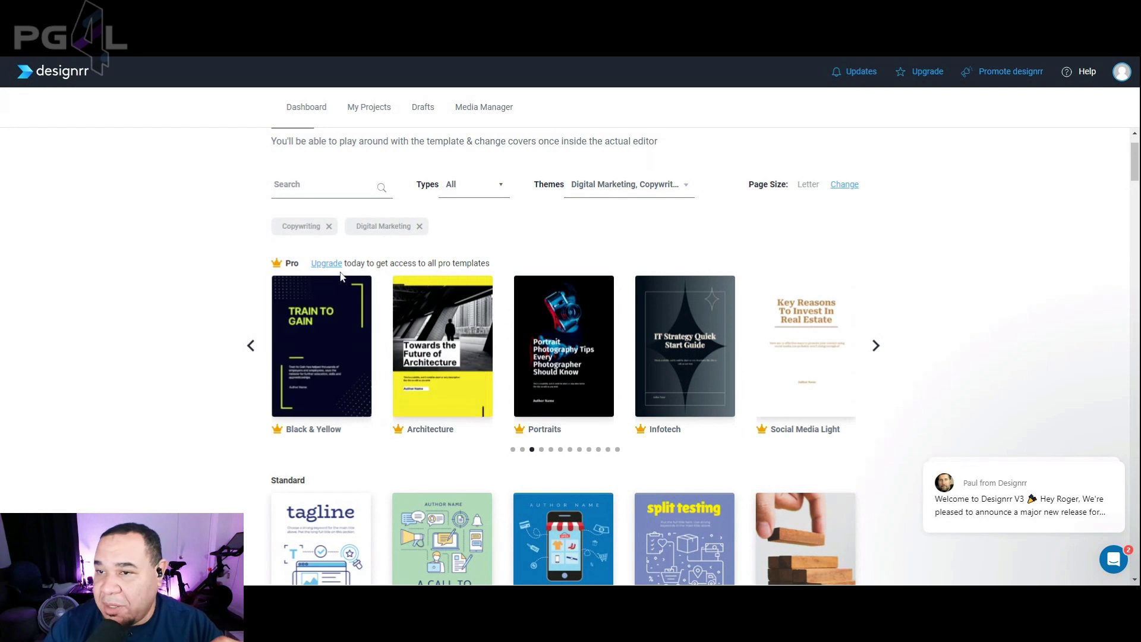
{"action": "mouse_move", "coordinate": [336, 300]}
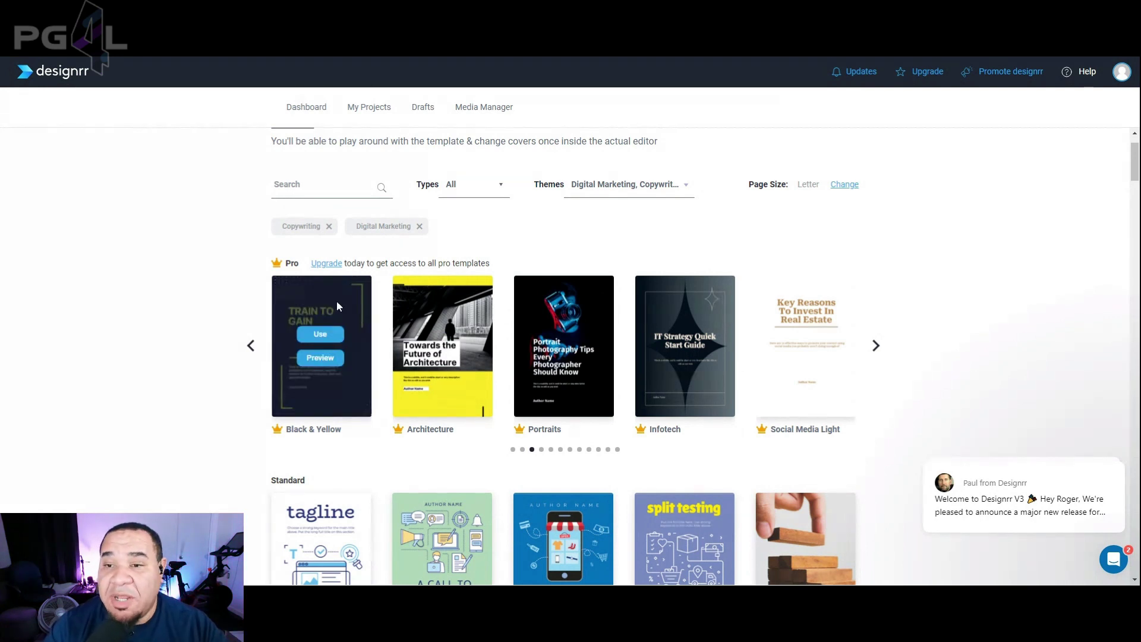
Scroll the Standard templates grid past designs like Email Marketing 2-01 and Life Coach 2-04.
{"action": "scroll", "coordinate": [321, 306], "scroll_direction": "down", "scroll_amount": 2}
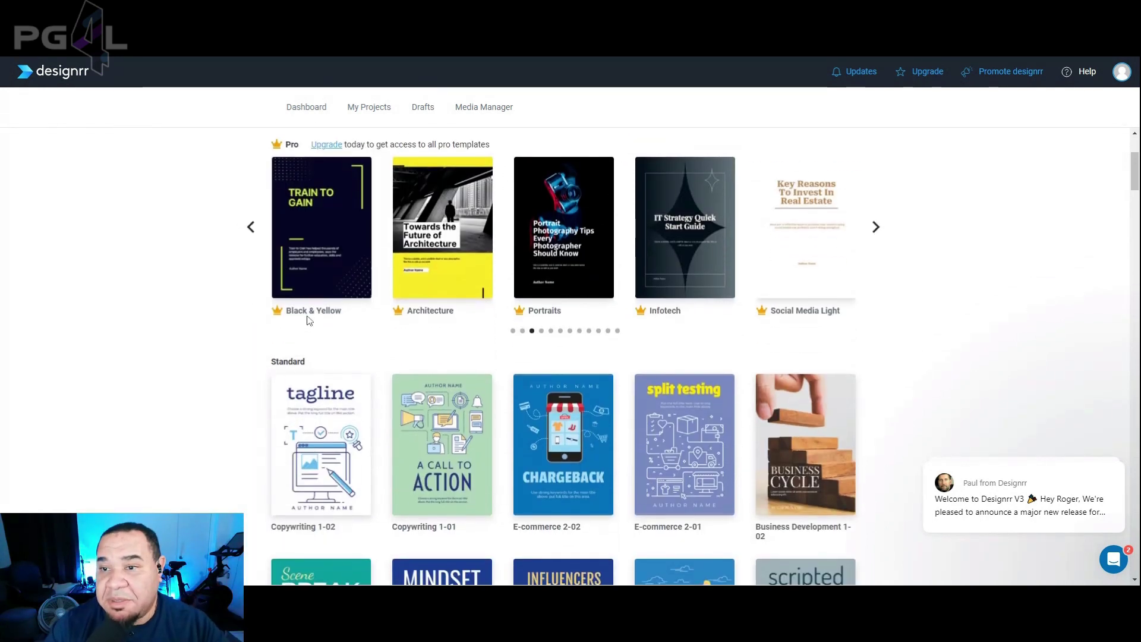
{"action": "scroll", "coordinate": [310, 315], "scroll_direction": "down", "scroll_amount": 2}
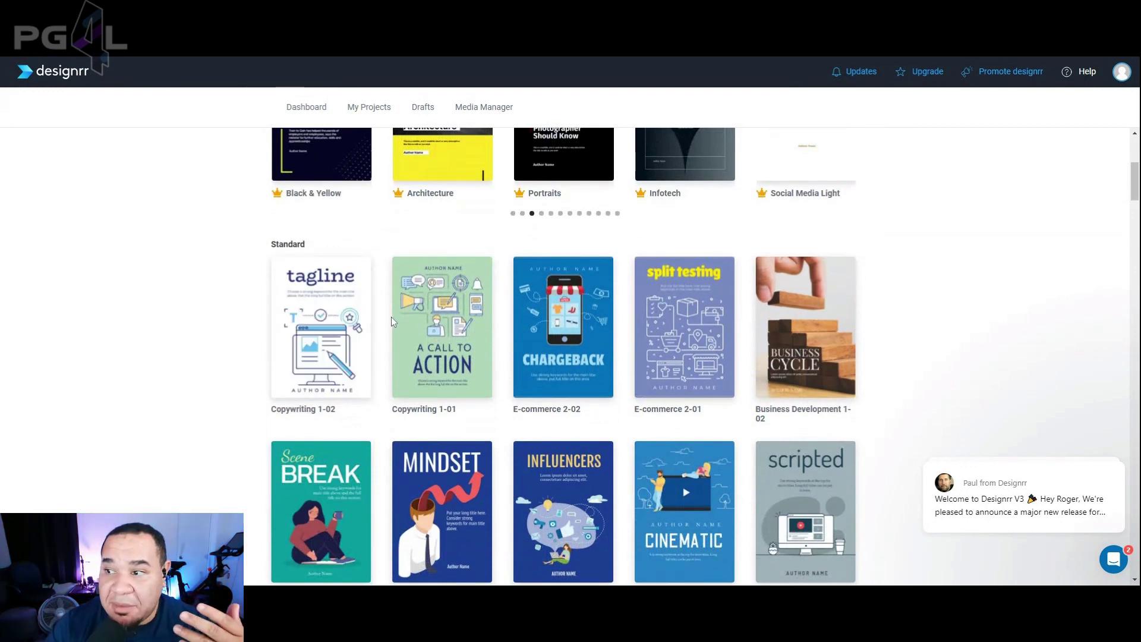
{"action": "scroll", "coordinate": [392, 323], "scroll_direction": "down", "scroll_amount": 3}
{"action": "scroll", "coordinate": [392, 322], "scroll_direction": "down", "scroll_amount": 4}
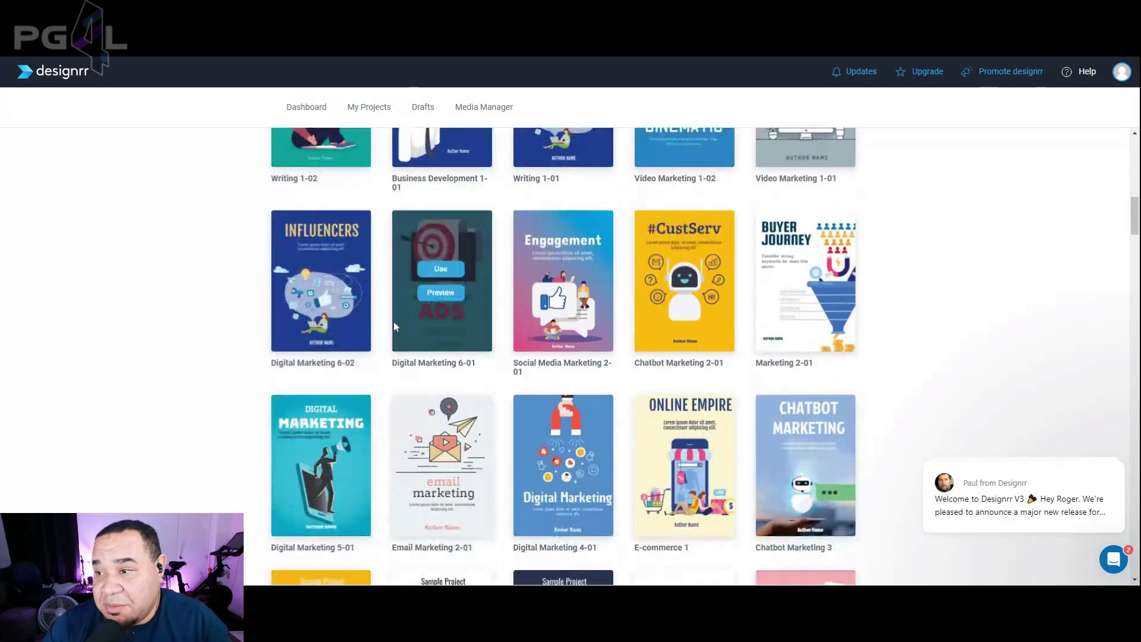
{"action": "scroll", "coordinate": [393, 313], "scroll_direction": "down", "scroll_amount": 3}
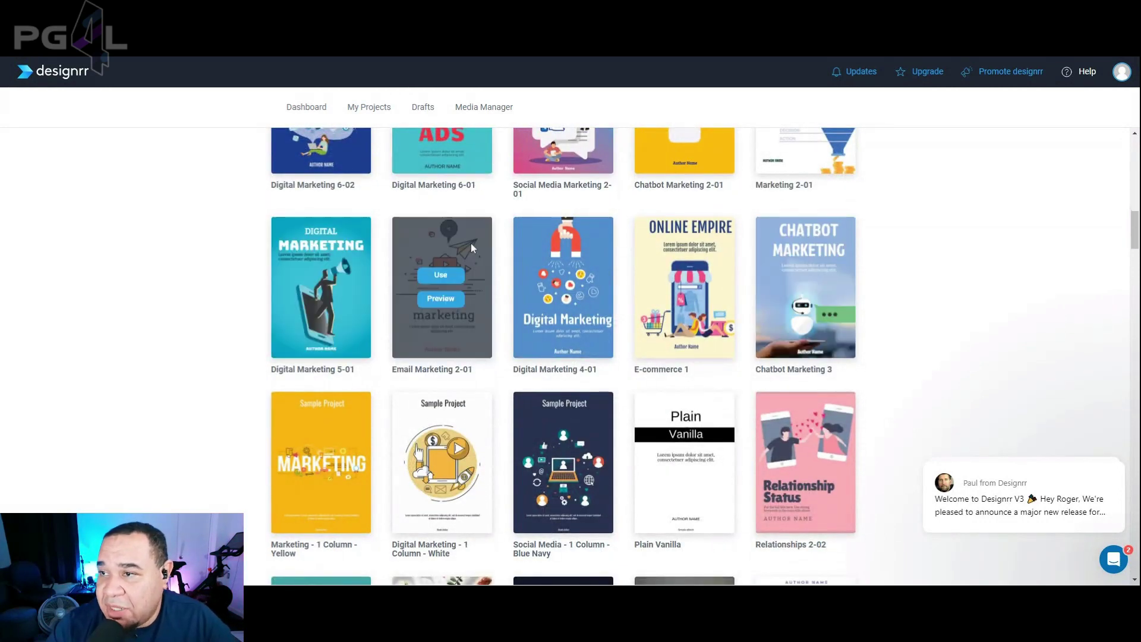
{"action": "scroll", "coordinate": [505, 270], "scroll_direction": "down", "scroll_amount": 6}
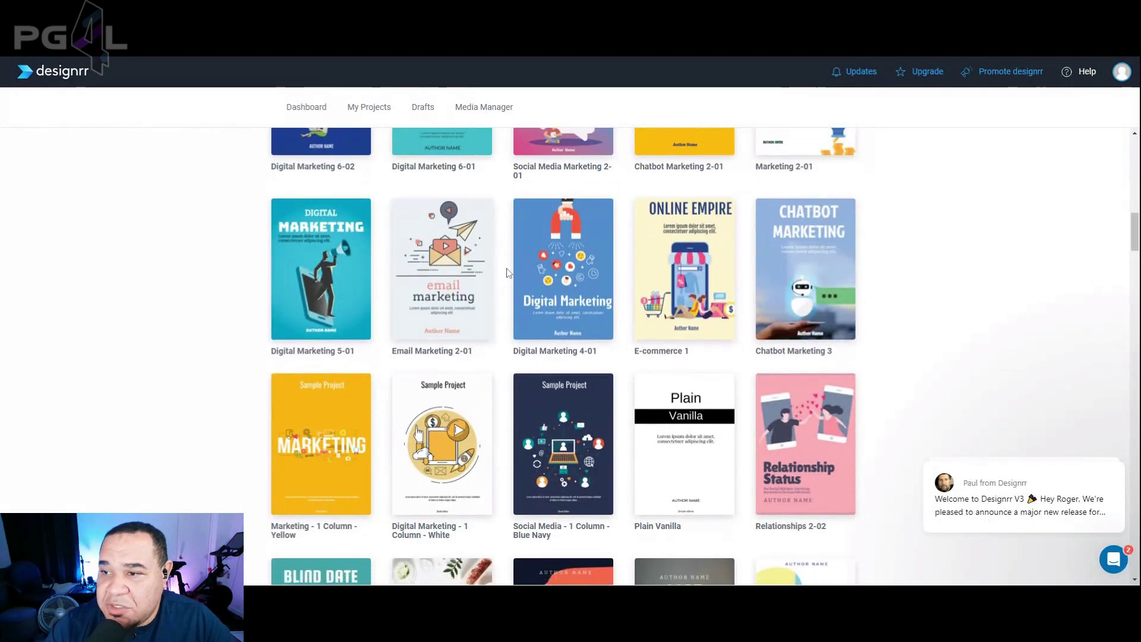
{"action": "scroll", "coordinate": [534, 357], "scroll_direction": "down", "scroll_amount": 5}
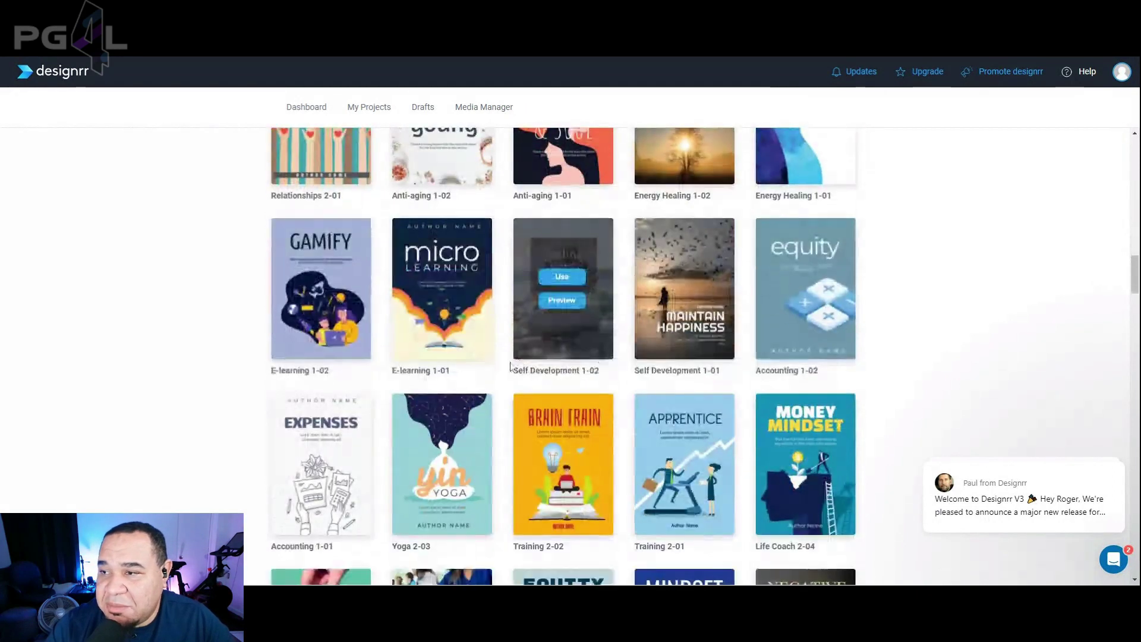
{"action": "scroll", "coordinate": [534, 365], "scroll_direction": "up", "scroll_amount": 6}
{"action": "scroll", "coordinate": [654, 404], "scroll_direction": "up", "scroll_amount": 1}
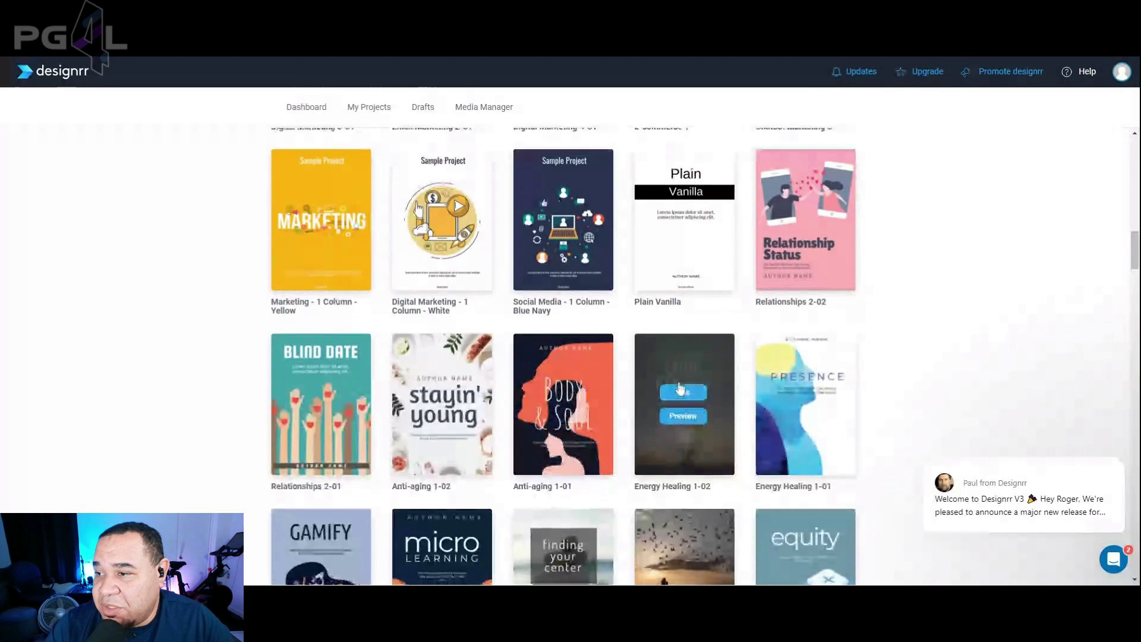
{"action": "scroll", "coordinate": [690, 404], "scroll_direction": "down", "scroll_amount": 4}
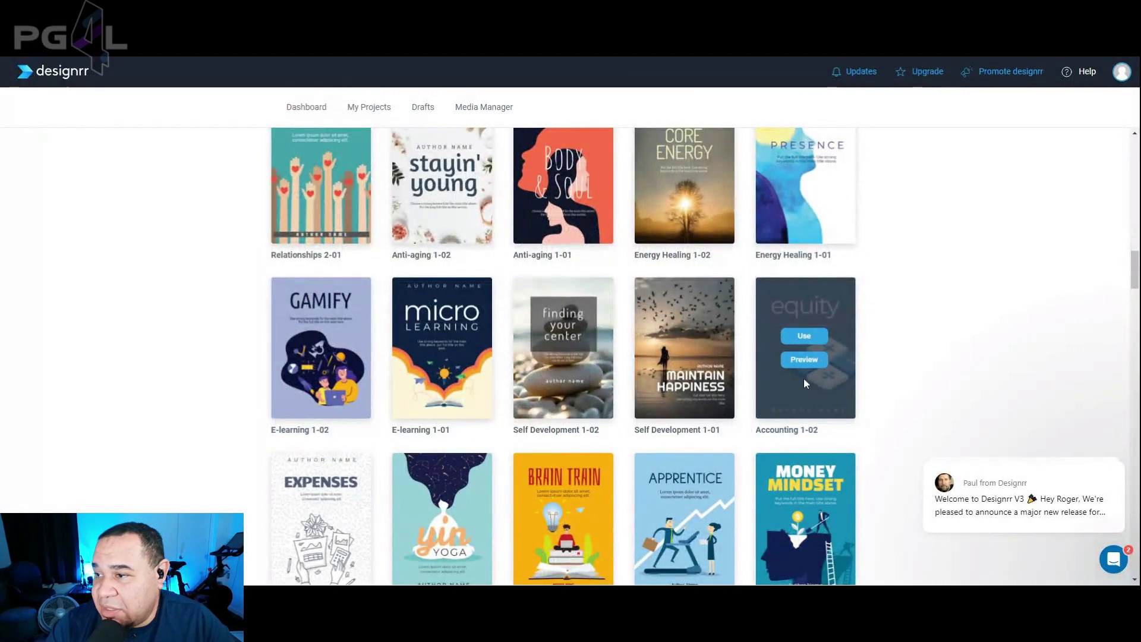
{"action": "scroll", "coordinate": [799, 392], "scroll_direction": "down", "scroll_amount": 2}
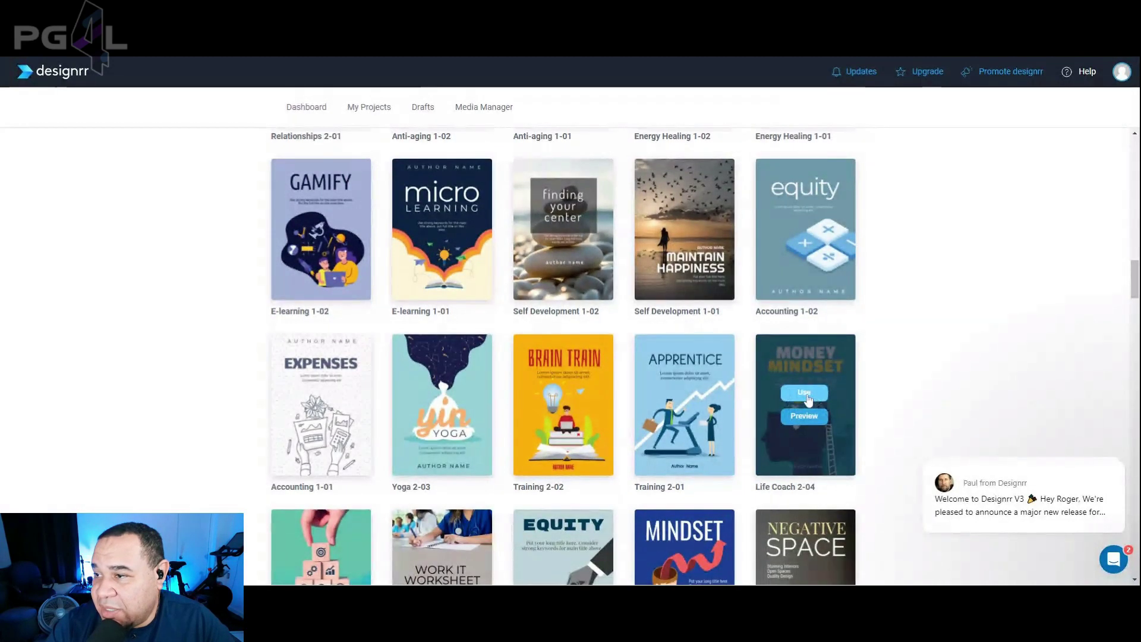
Preview the Life Coach 2-04 template, flip forward and back through its pages, then close it.
{"action": "left_click", "coordinate": [806, 417]}
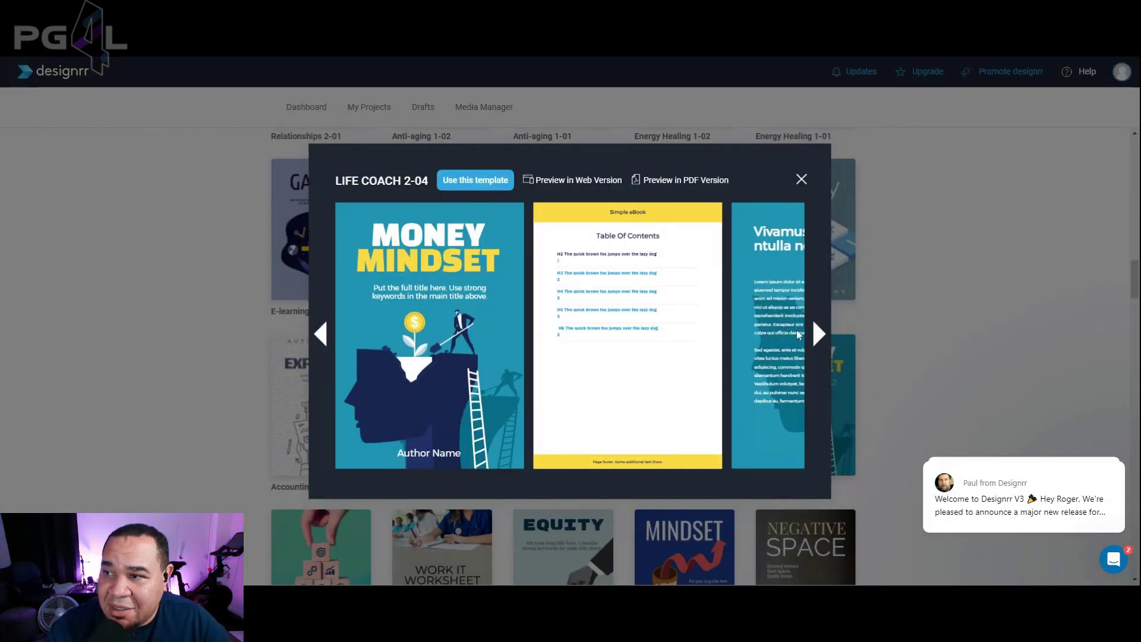
{"action": "left_click", "coordinate": [818, 335]}
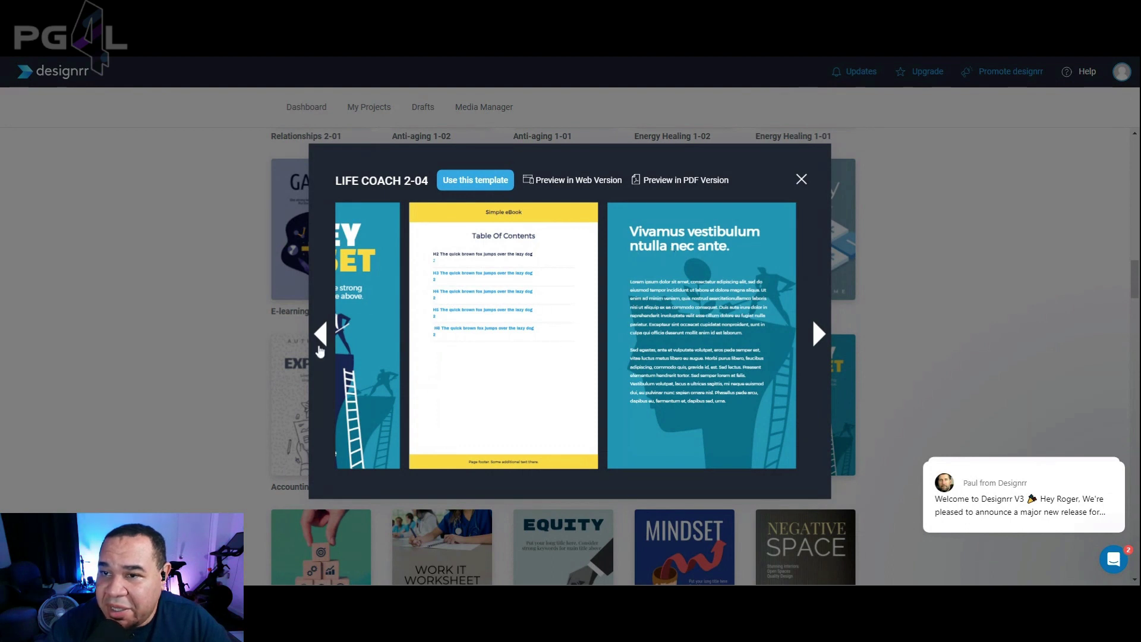
{"action": "left_click", "coordinate": [319, 339]}
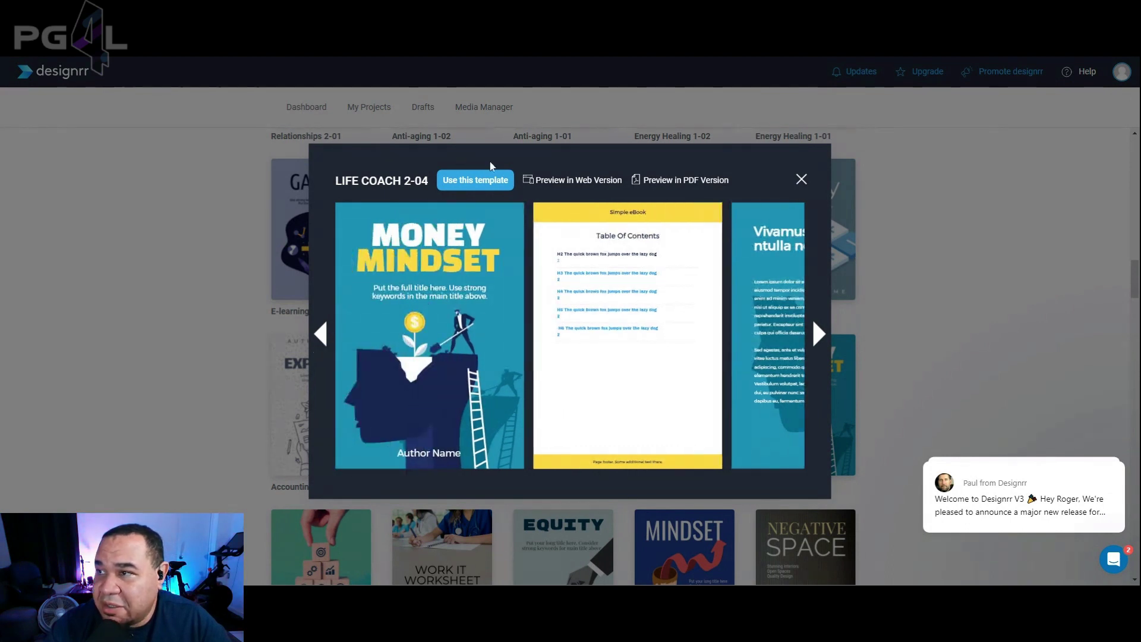
{"action": "left_click", "coordinate": [800, 182]}
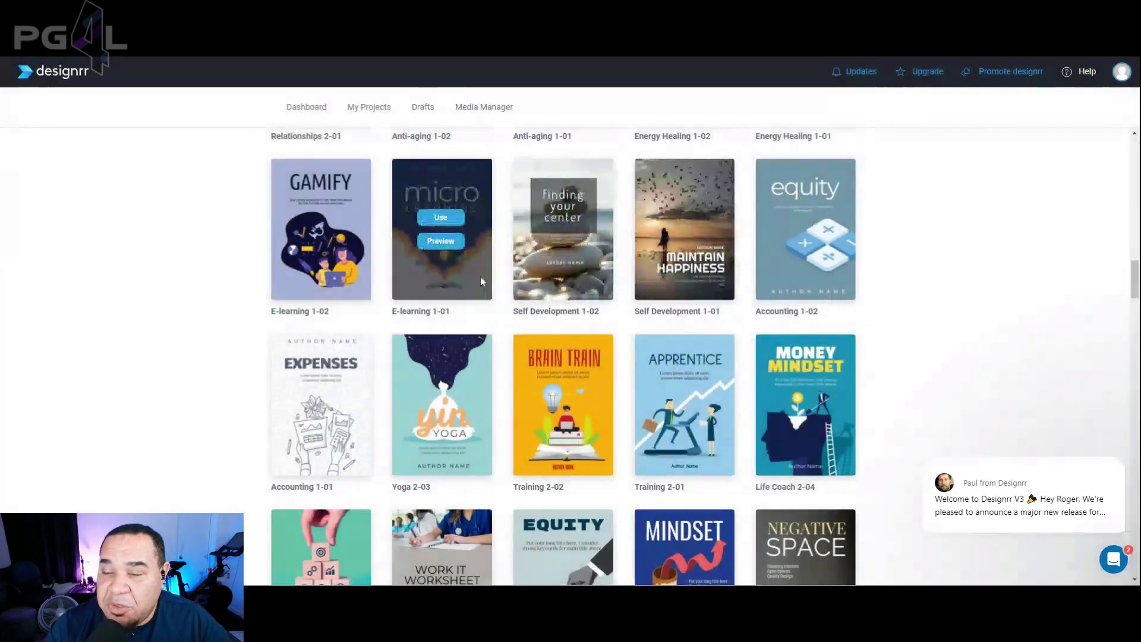
Preview the Digital Marketing 4-01 template's pages and build the ebook with it.
{"action": "scroll", "coordinate": [481, 286], "scroll_direction": "up", "scroll_amount": 1}
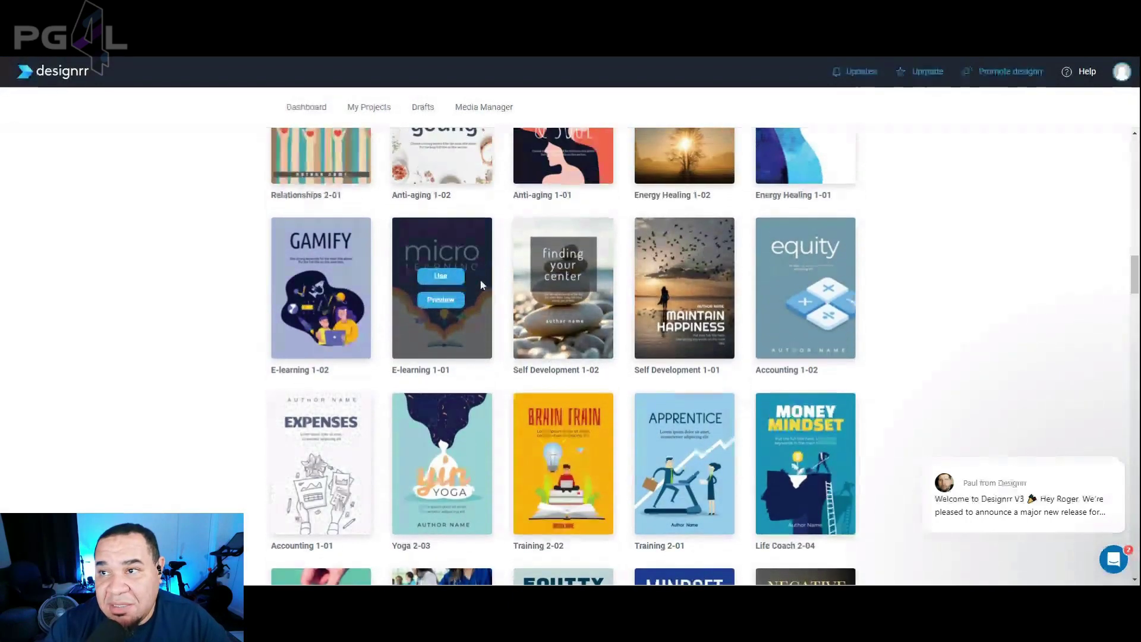
{"action": "scroll", "coordinate": [480, 280], "scroll_direction": "up", "scroll_amount": 3}
{"action": "scroll", "coordinate": [480, 280], "scroll_direction": "up", "scroll_amount": 5}
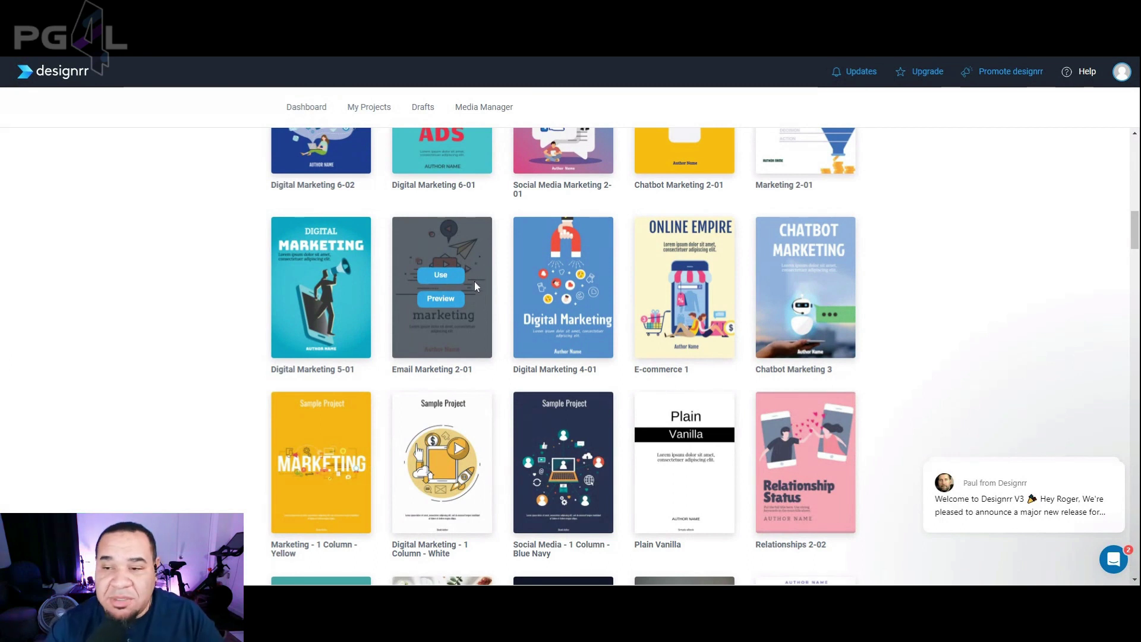
{"action": "scroll", "coordinate": [398, 469], "scroll_direction": "up", "scroll_amount": 1}
{"action": "scroll", "coordinate": [397, 469], "scroll_direction": "up", "scroll_amount": 3}
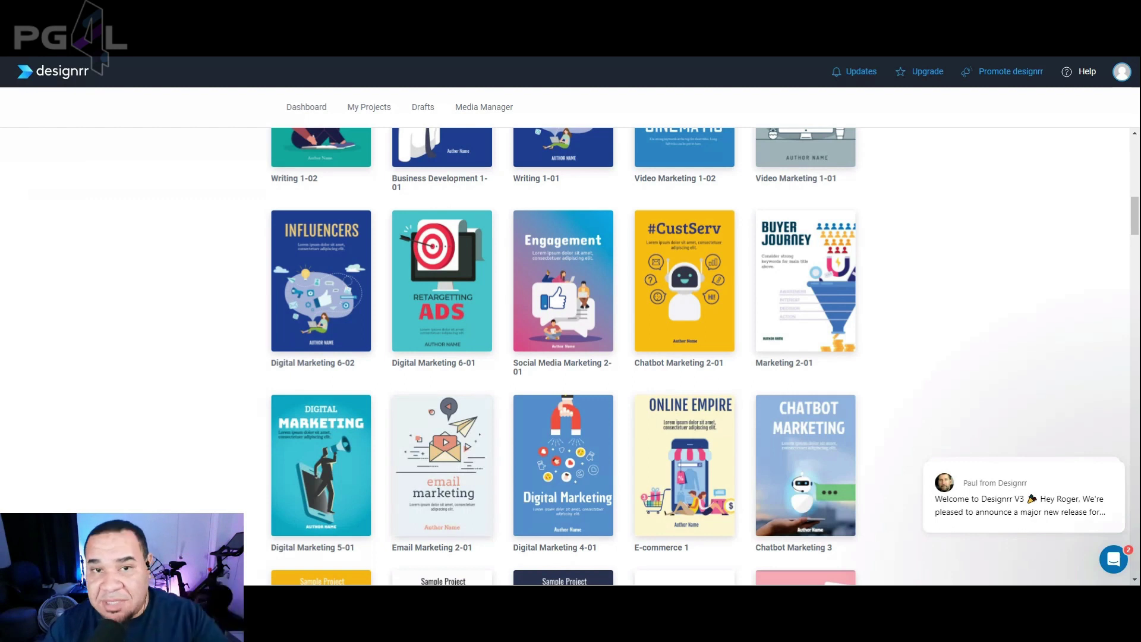
{"action": "scroll", "coordinate": [412, 445], "scroll_direction": "up", "scroll_amount": 5}
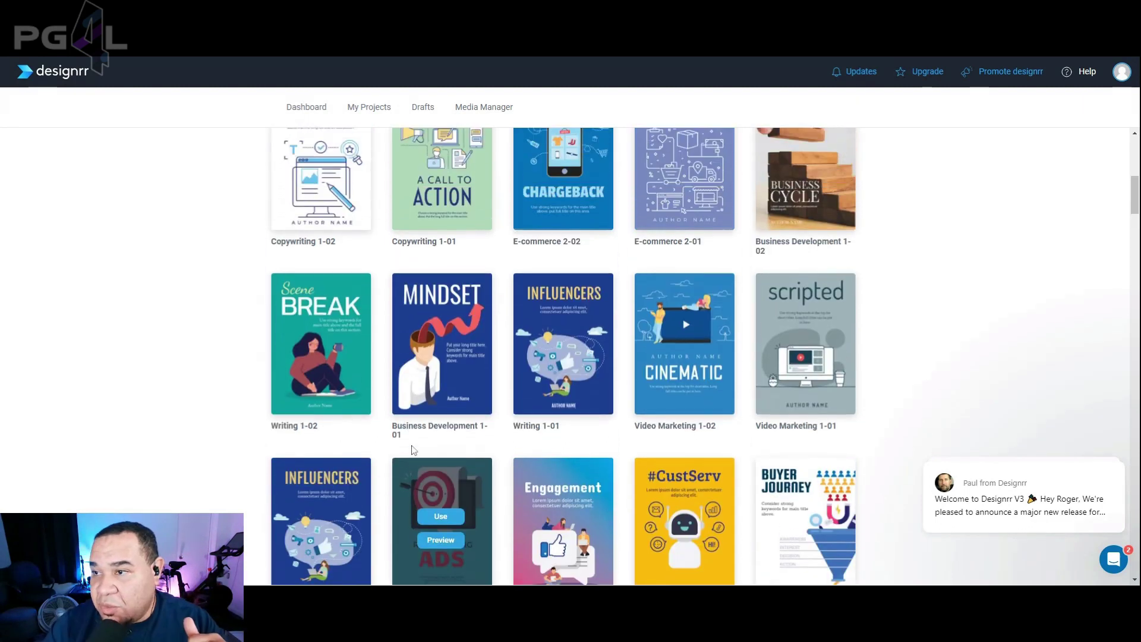
{"action": "scroll", "coordinate": [412, 444], "scroll_direction": "up", "scroll_amount": 3}
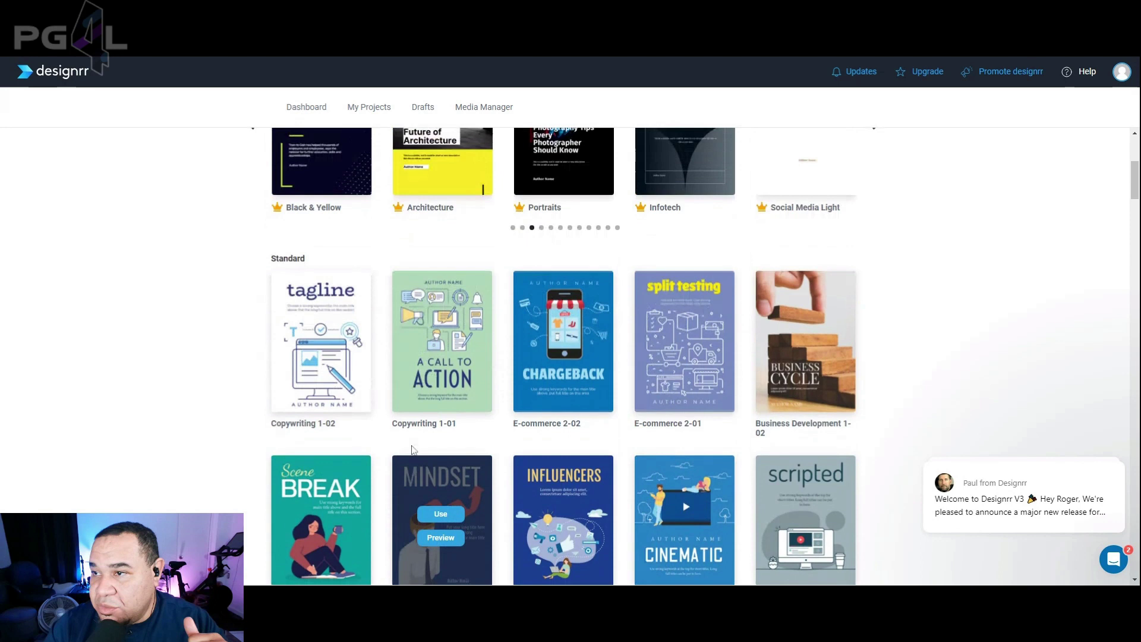
{"action": "scroll", "coordinate": [369, 387], "scroll_direction": "down", "scroll_amount": 8}
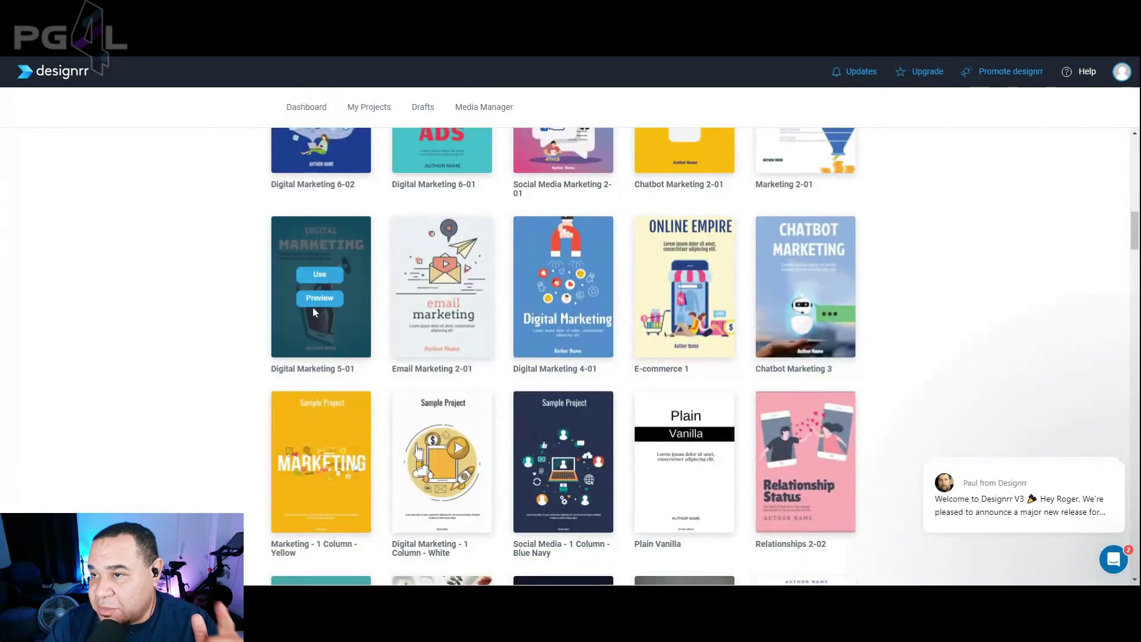
{"action": "left_click", "coordinate": [562, 300]}
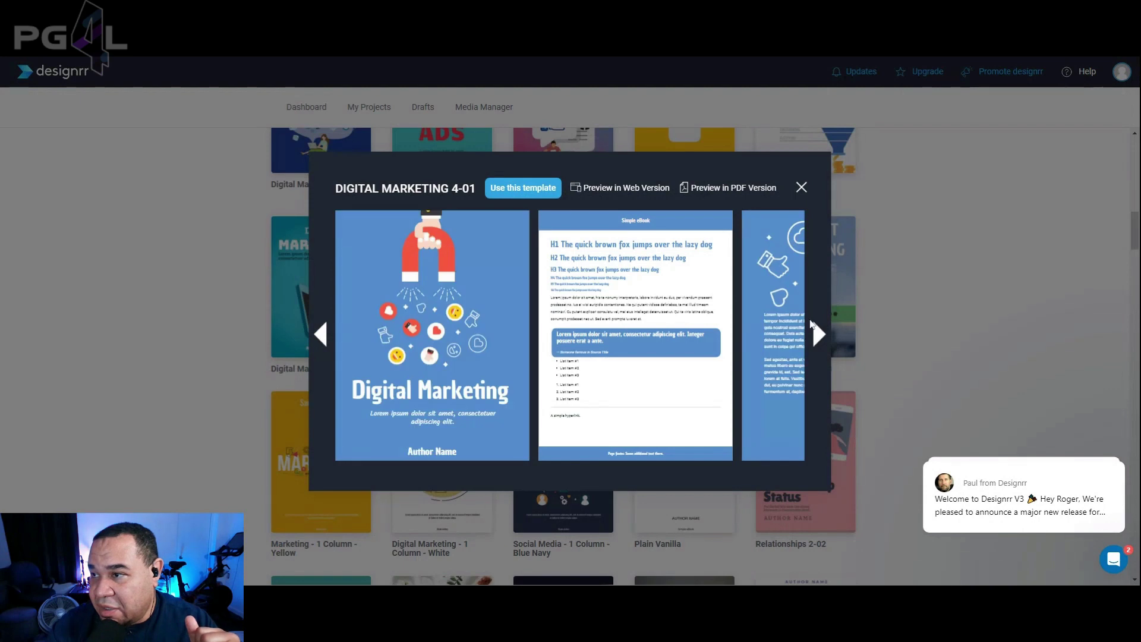
{"action": "left_click", "coordinate": [817, 334]}
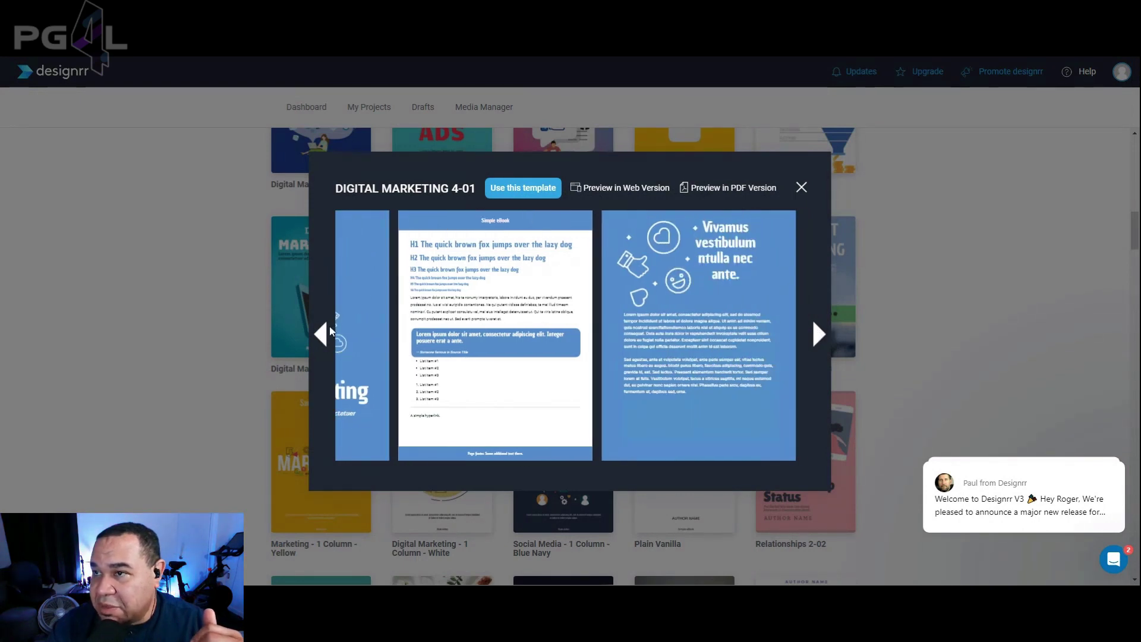
{"action": "left_click", "coordinate": [525, 193]}
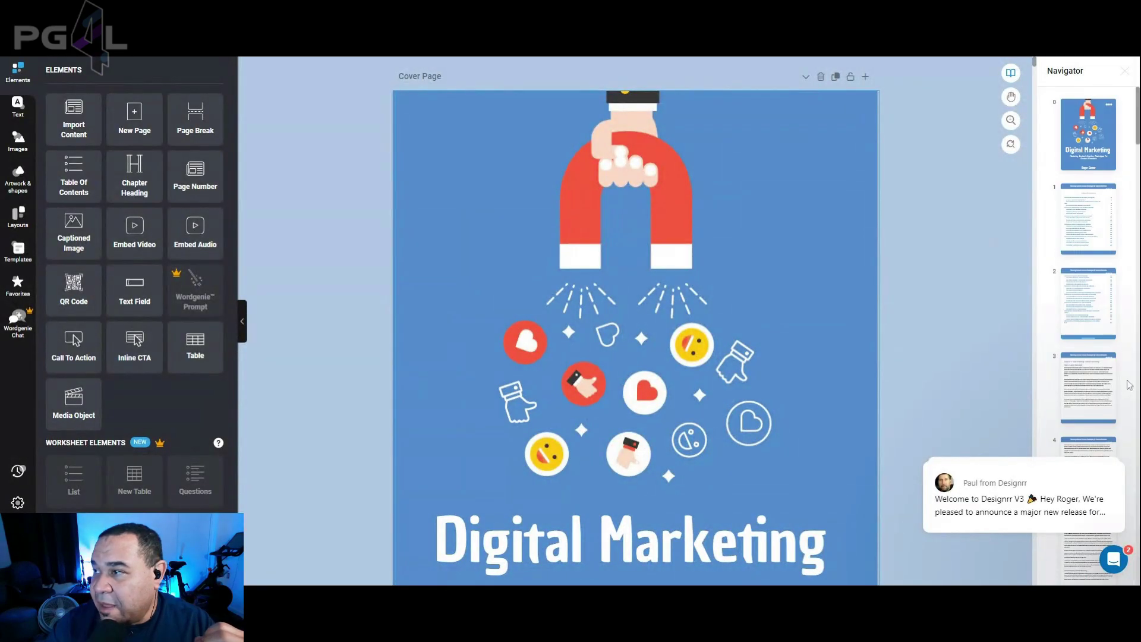
Scroll down the editor canvas into the ebook's chapter pages.
{"action": "scroll", "coordinate": [1111, 113], "scroll_direction": "down", "scroll_amount": 1}
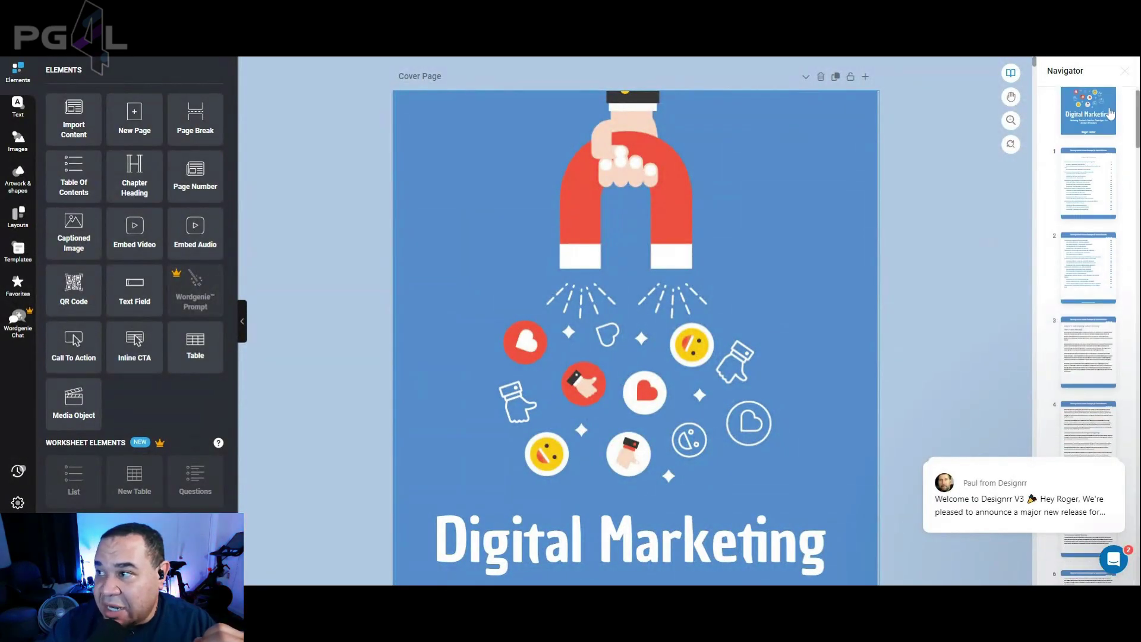
{"action": "scroll", "coordinate": [1110, 113], "scroll_direction": "down", "scroll_amount": 15}
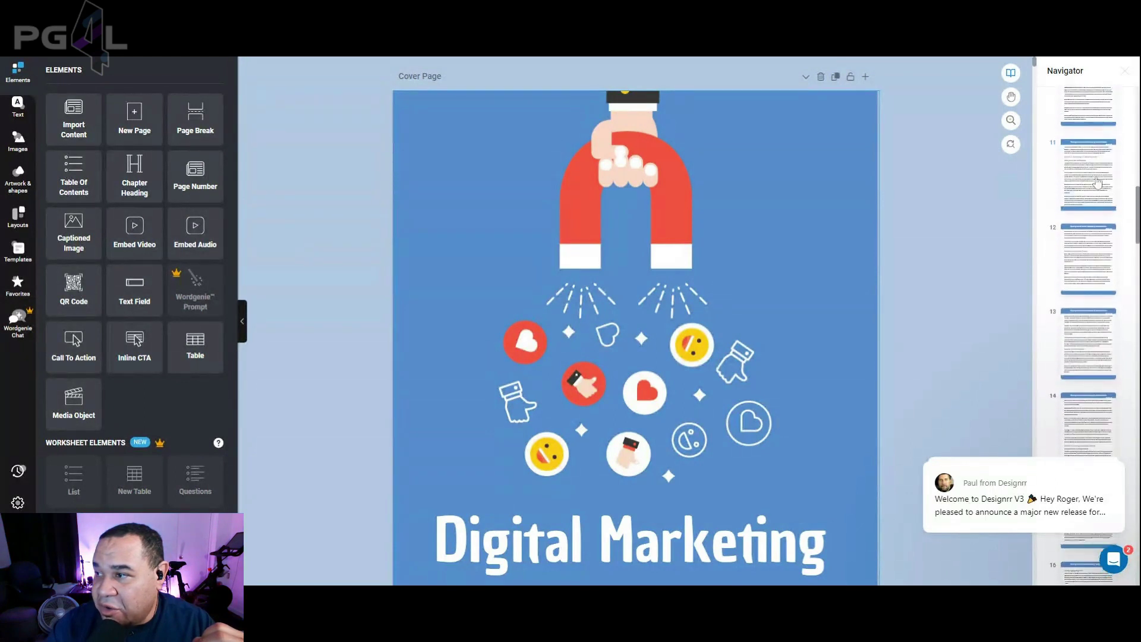
{"action": "scroll", "coordinate": [1097, 182], "scroll_direction": "down", "scroll_amount": 20}
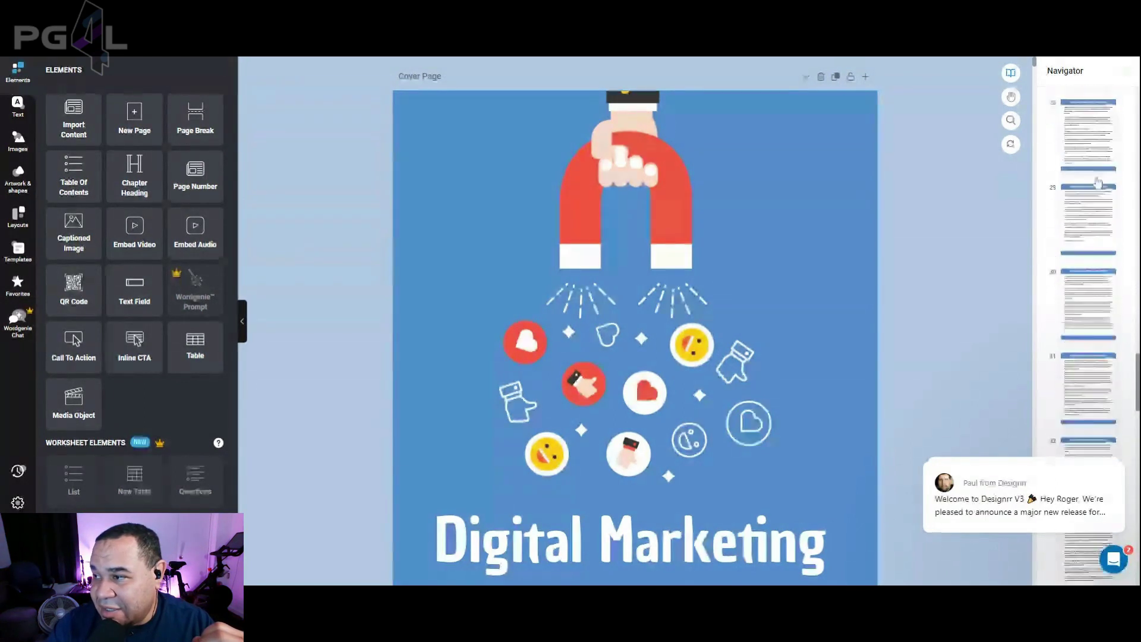
{"action": "scroll", "coordinate": [1097, 182], "scroll_direction": "down", "scroll_amount": 20}
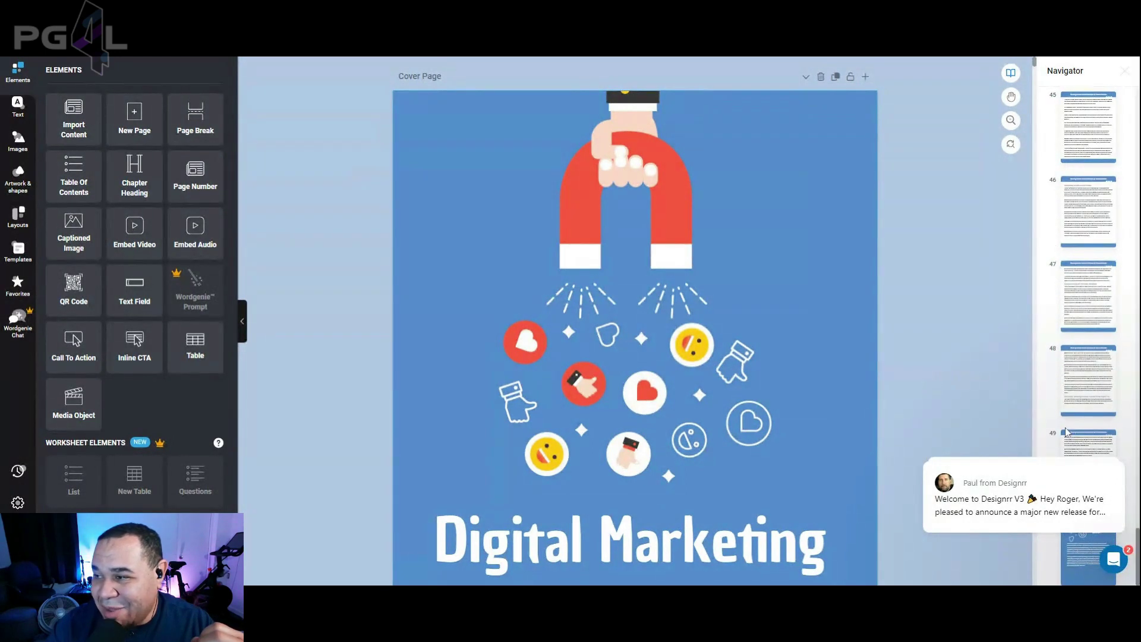
Open and close the support chat panel, then dismiss the Designrr chat message cards.
{"action": "left_click", "coordinate": [1114, 559]}
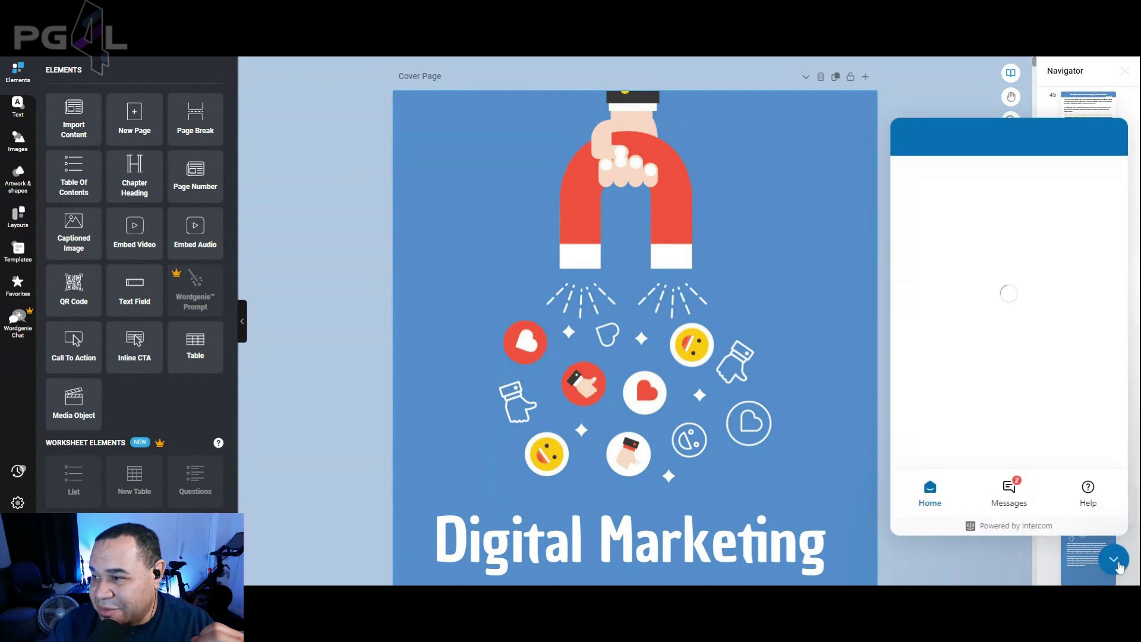
{"action": "left_click", "coordinate": [1114, 560]}
{"action": "left_click", "coordinate": [1114, 559]}
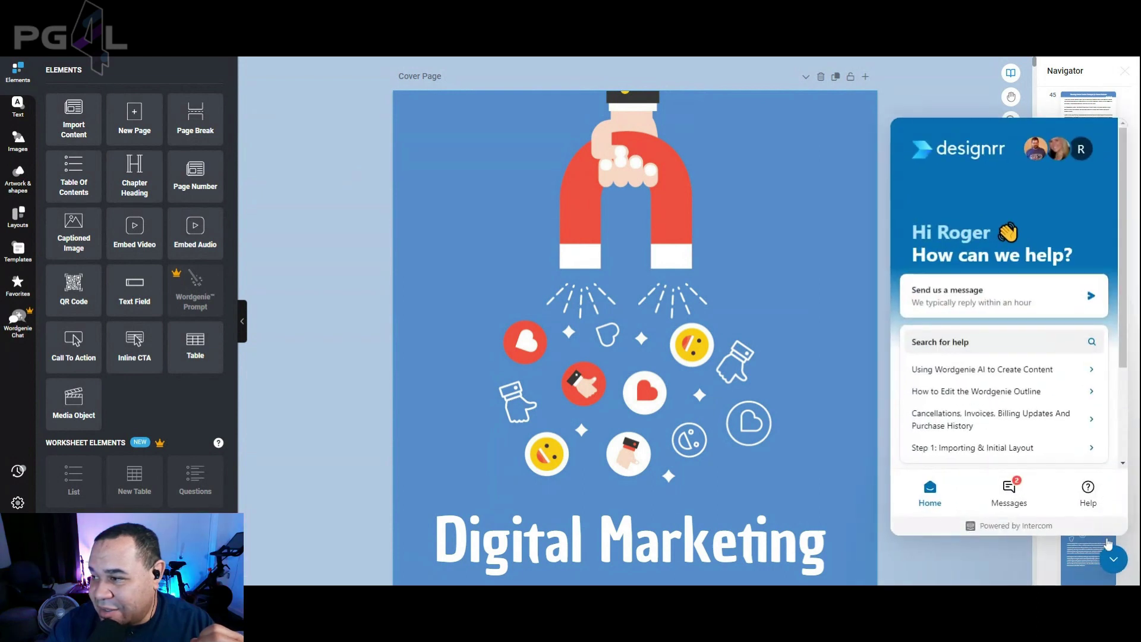
{"action": "left_click", "coordinate": [1114, 559]}
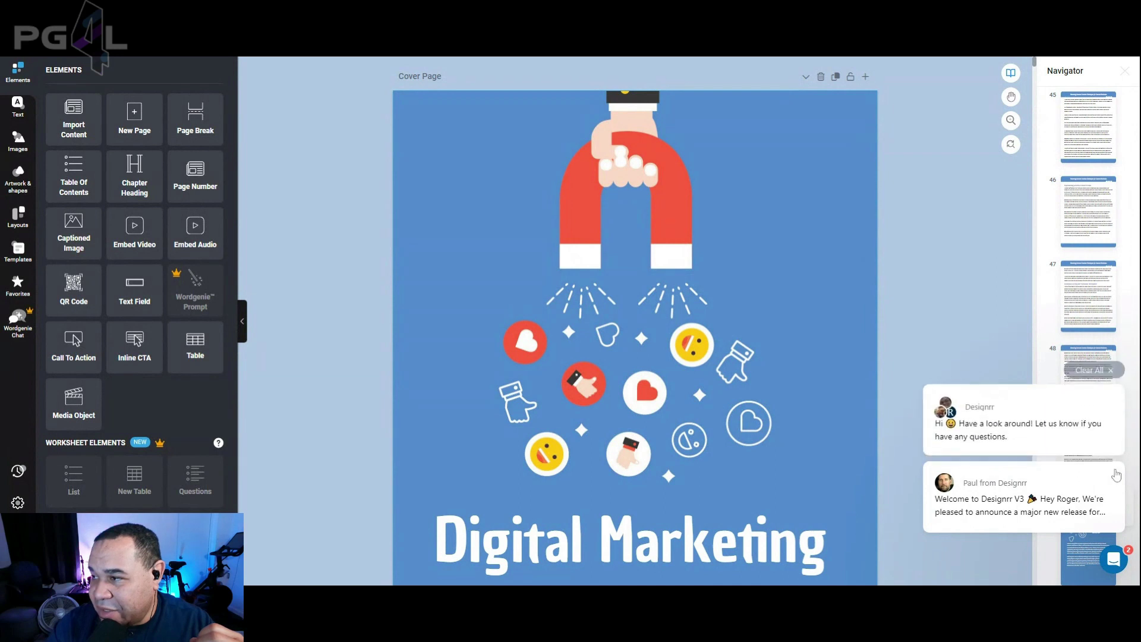
{"action": "left_click", "coordinate": [1110, 371]}
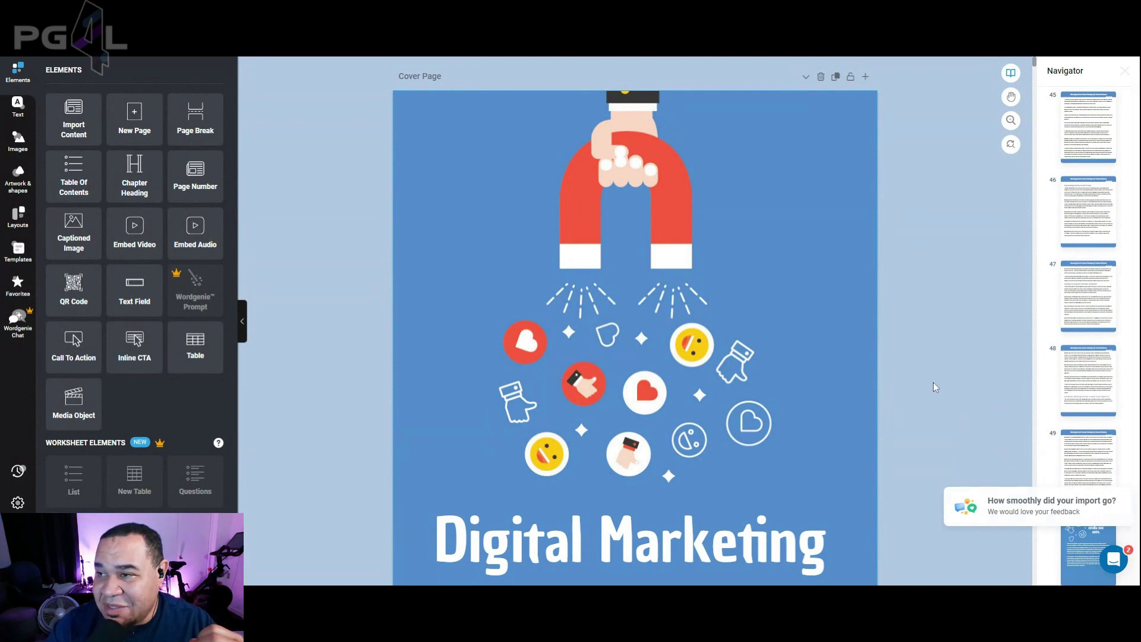
Move through the pages with the scrollbar and select the first paragraph on a page.
{"action": "scroll", "coordinate": [836, 305], "scroll_direction": "down", "scroll_amount": 5}
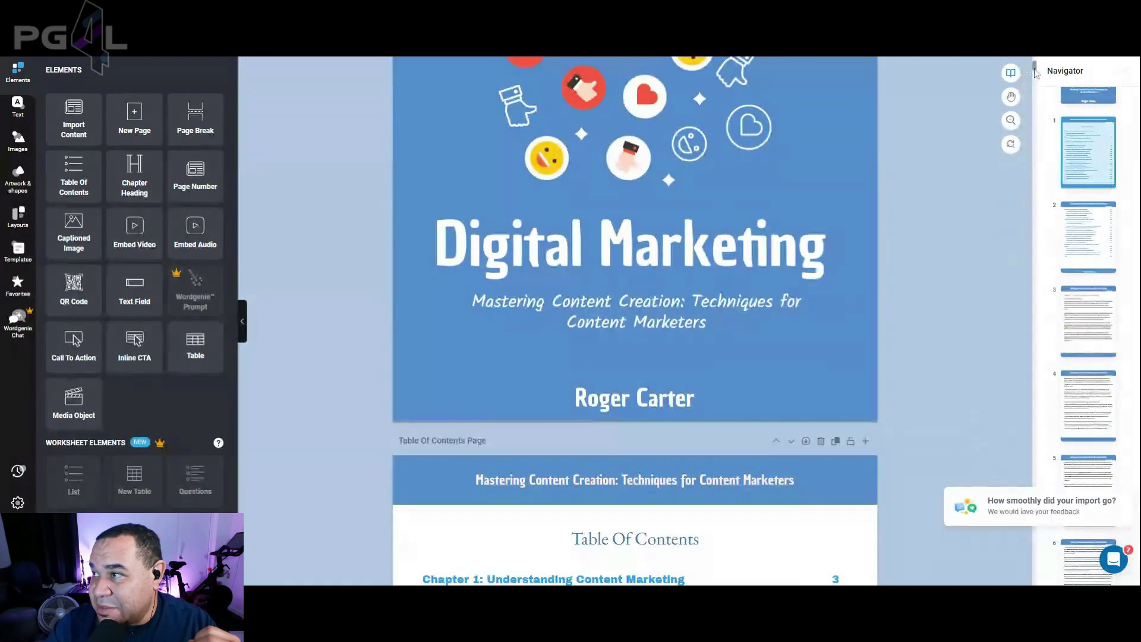
{"action": "left_click_drag", "start_coordinate": [1035, 71], "coordinate": [1033, 574]}
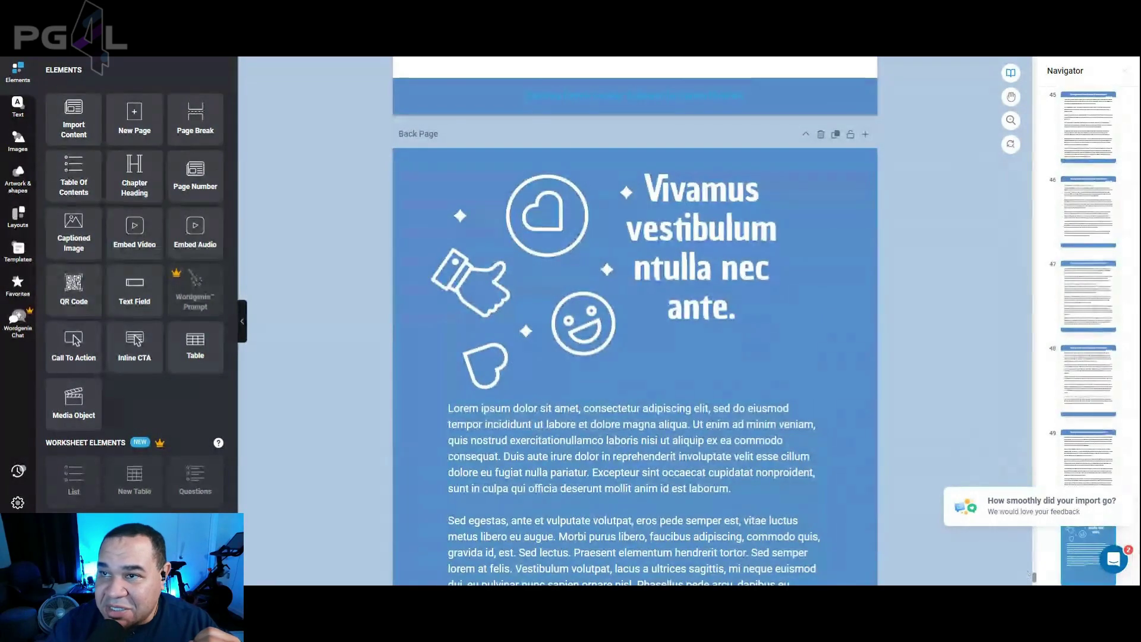
{"action": "scroll", "coordinate": [712, 261], "scroll_direction": "up", "scroll_amount": 4}
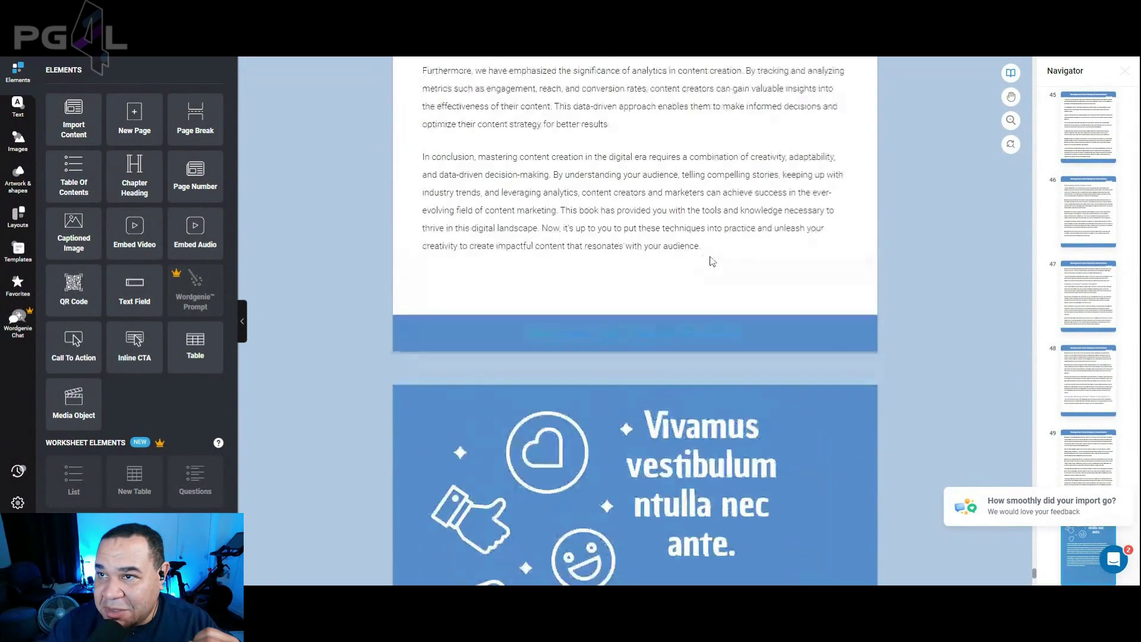
{"action": "scroll", "coordinate": [712, 261], "scroll_direction": "up", "scroll_amount": 6}
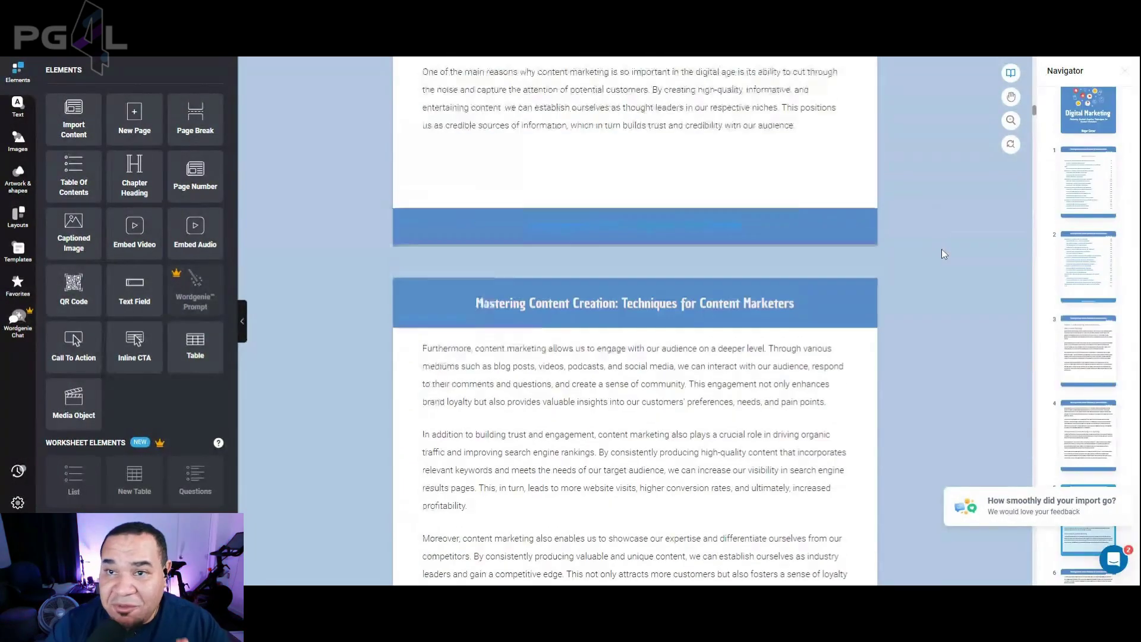
{"action": "scroll", "coordinate": [944, 255], "scroll_direction": "up", "scroll_amount": 5}
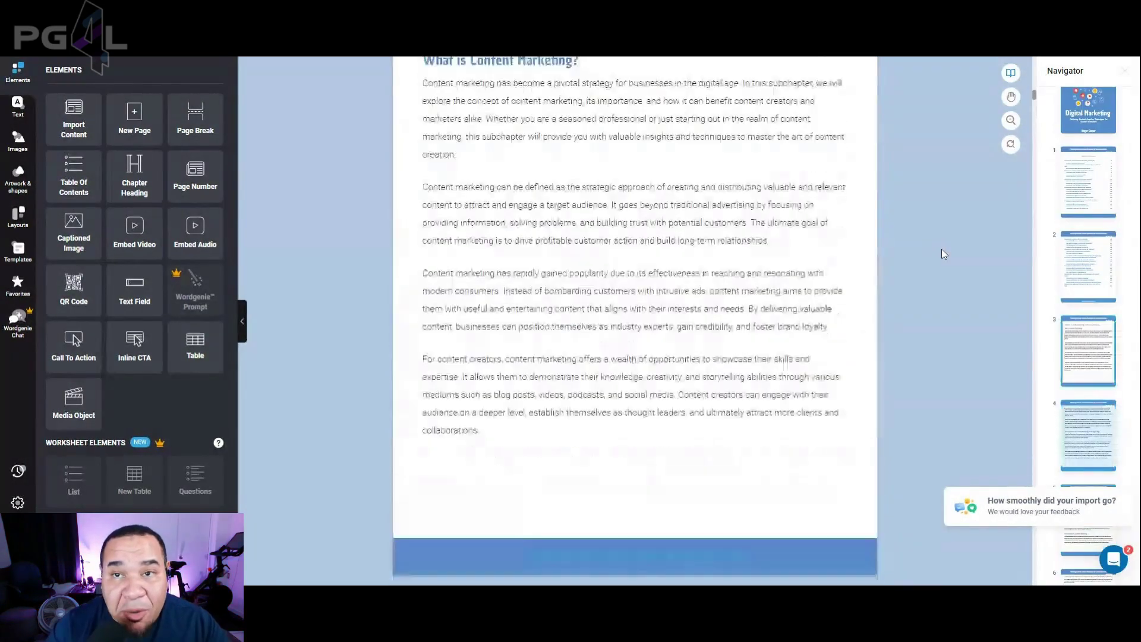
{"action": "scroll", "coordinate": [943, 254], "scroll_direction": "up", "scroll_amount": 12}
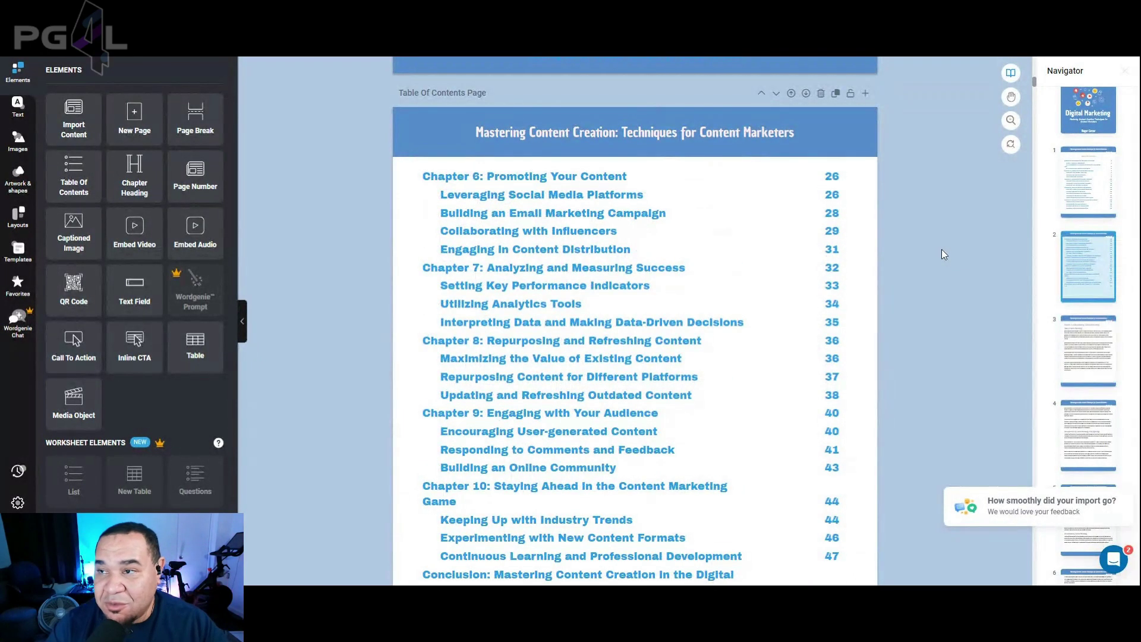
{"action": "scroll", "coordinate": [942, 254], "scroll_direction": "down", "scroll_amount": 7}
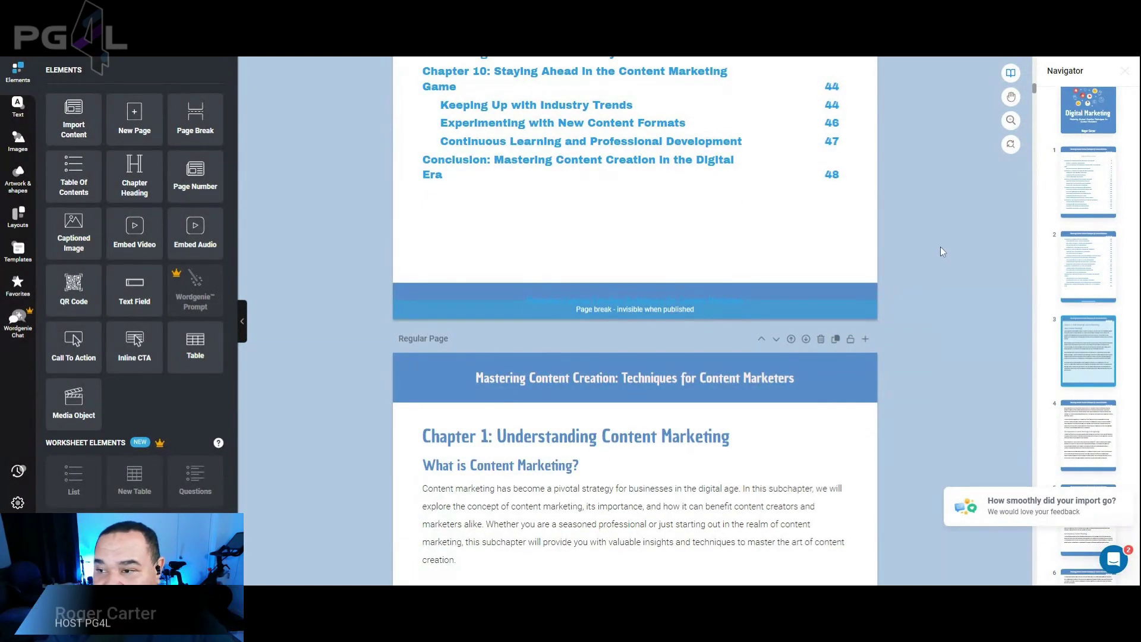
{"action": "scroll", "coordinate": [940, 247], "scroll_direction": "down", "scroll_amount": 8}
{"action": "scroll", "coordinate": [940, 248], "scroll_direction": "down", "scroll_amount": 10}
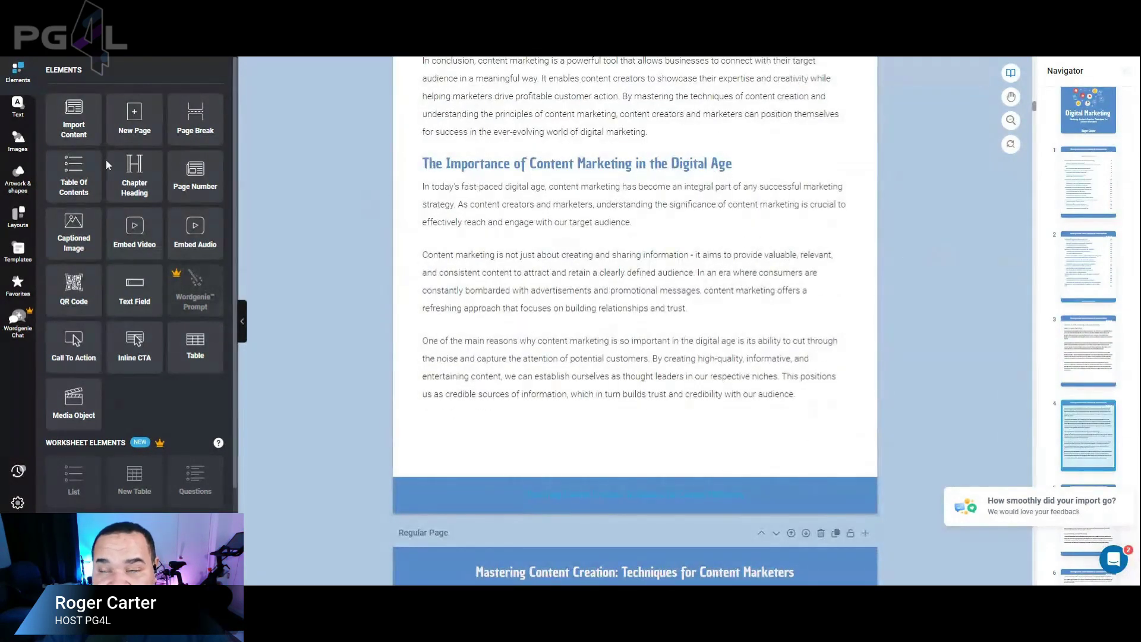
{"action": "scroll", "coordinate": [506, 326], "scroll_direction": "down", "scroll_amount": 5}
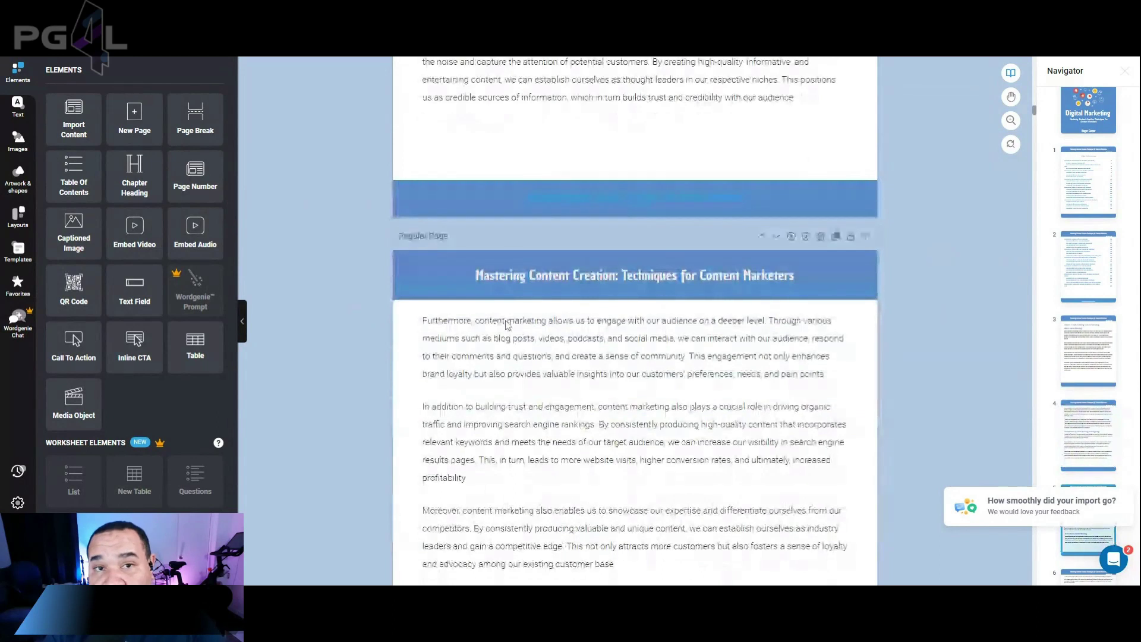
{"action": "left_click", "coordinate": [507, 326]}
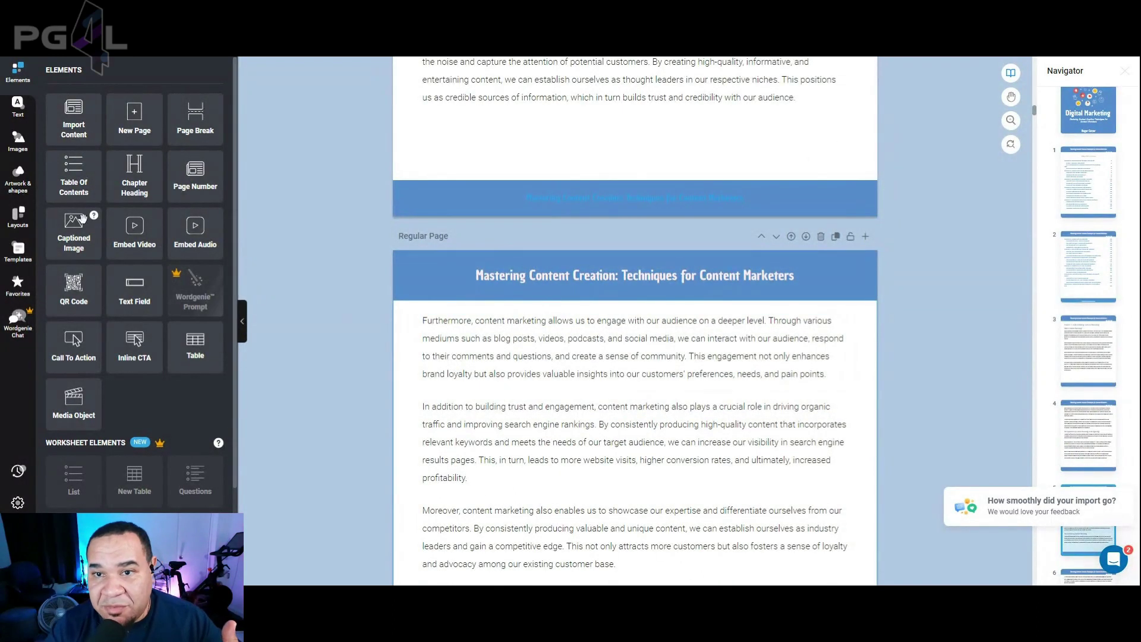
Scroll through Chapter 2 past Conducting Market Research to the Creating Buyer Personas heading.
{"action": "scroll", "coordinate": [101, 376], "scroll_direction": "down", "scroll_amount": 2}
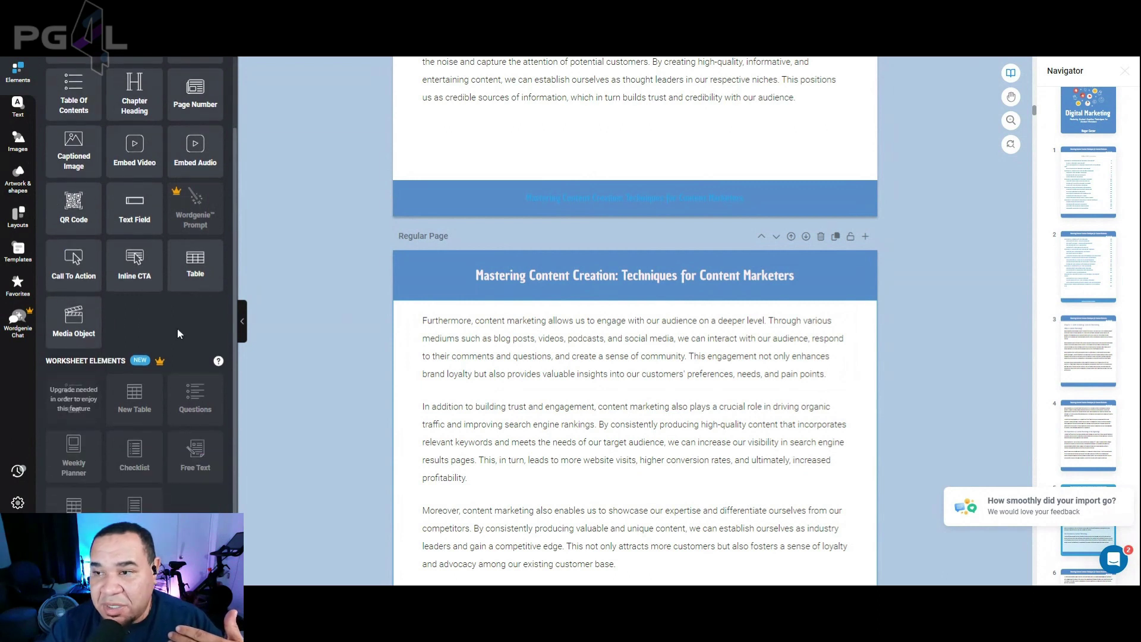
{"action": "scroll", "coordinate": [483, 382], "scroll_direction": "down", "scroll_amount": 5}
{"action": "scroll", "coordinate": [483, 382], "scroll_direction": "down", "scroll_amount": 4}
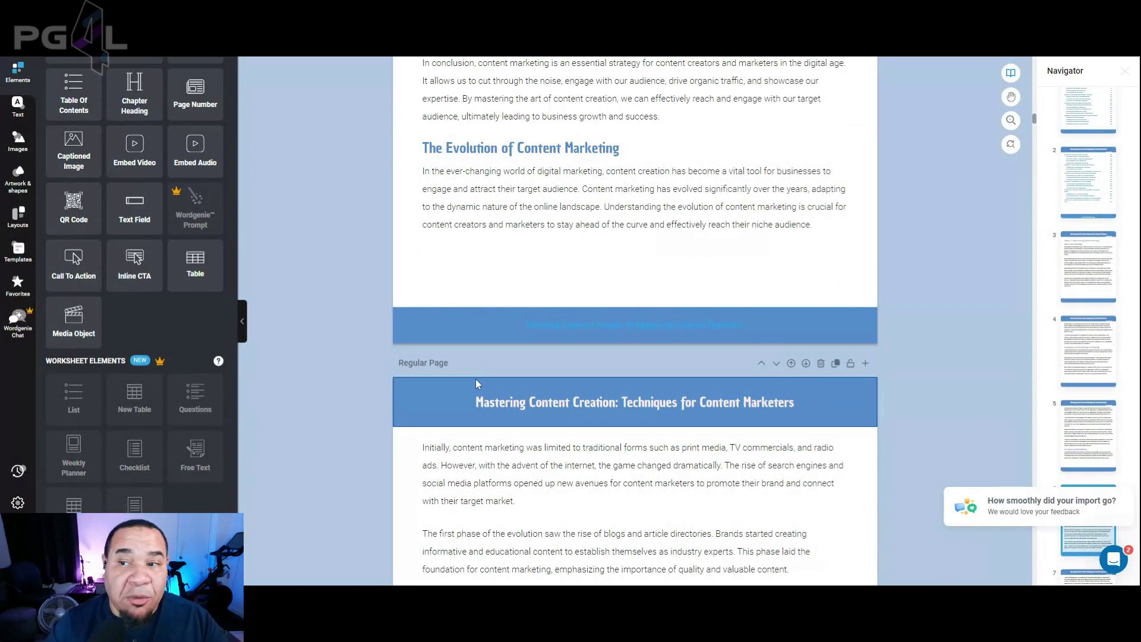
{"action": "scroll", "coordinate": [476, 383], "scroll_direction": "down", "scroll_amount": 4}
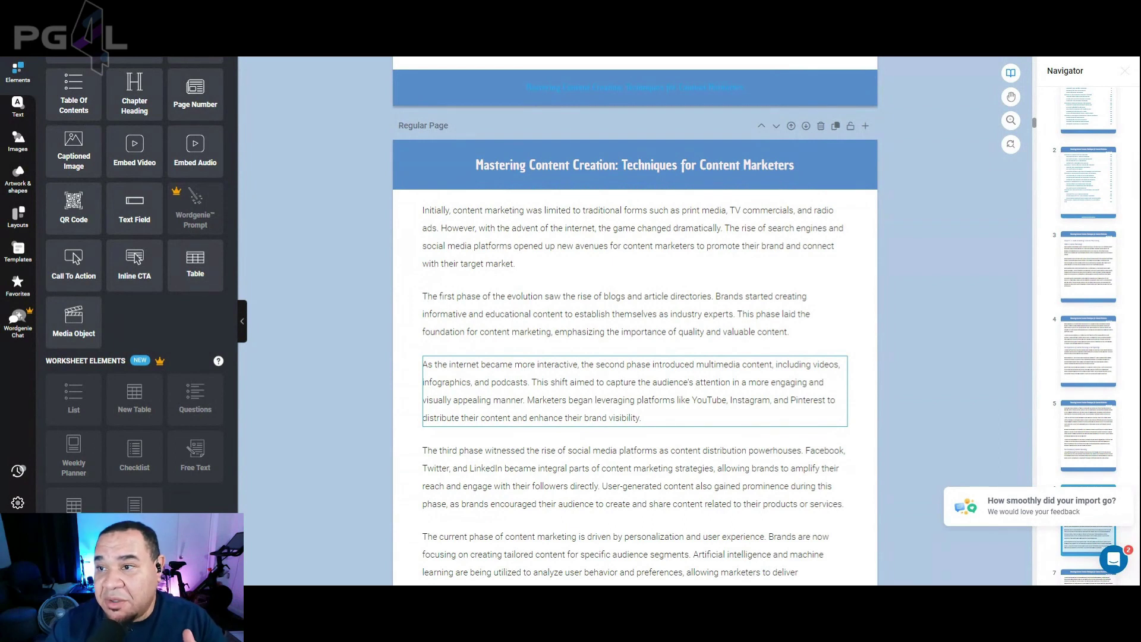
{"action": "scroll", "coordinate": [531, 457], "scroll_direction": "down", "scroll_amount": 6}
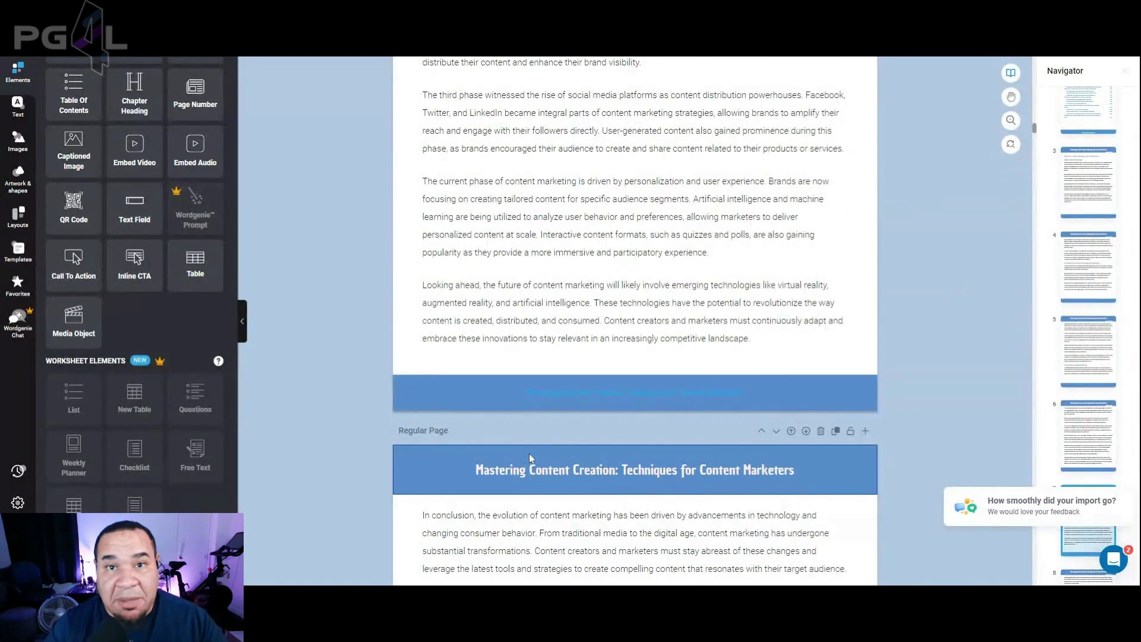
{"action": "scroll", "coordinate": [529, 457], "scroll_direction": "down", "scroll_amount": 4}
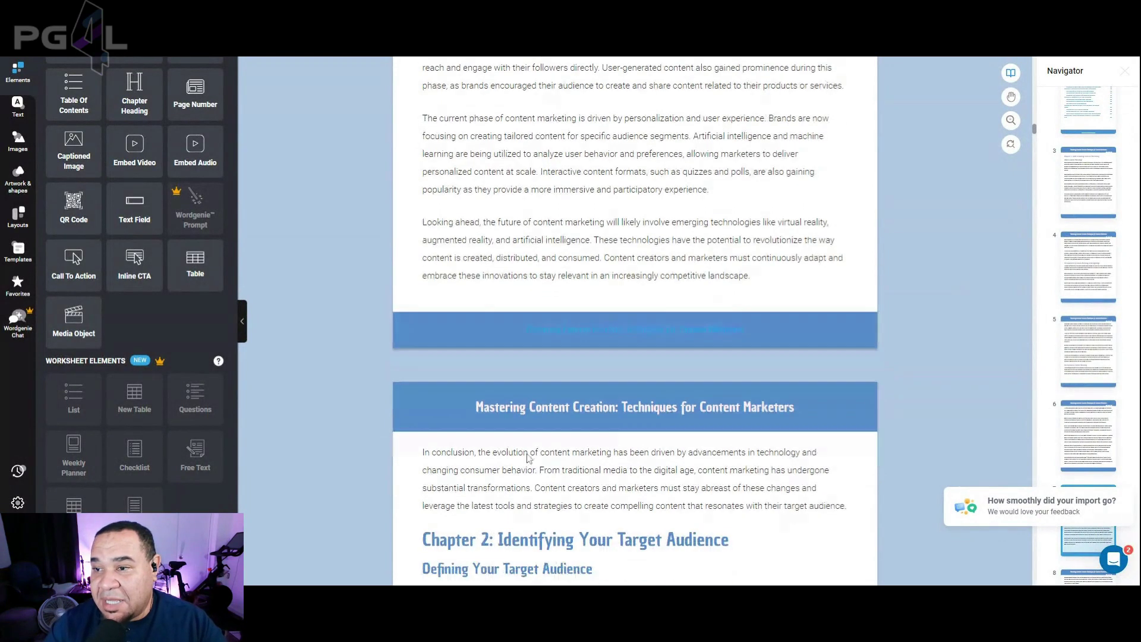
{"action": "scroll", "coordinate": [635, 321], "scroll_direction": "down", "scroll_amount": 4}
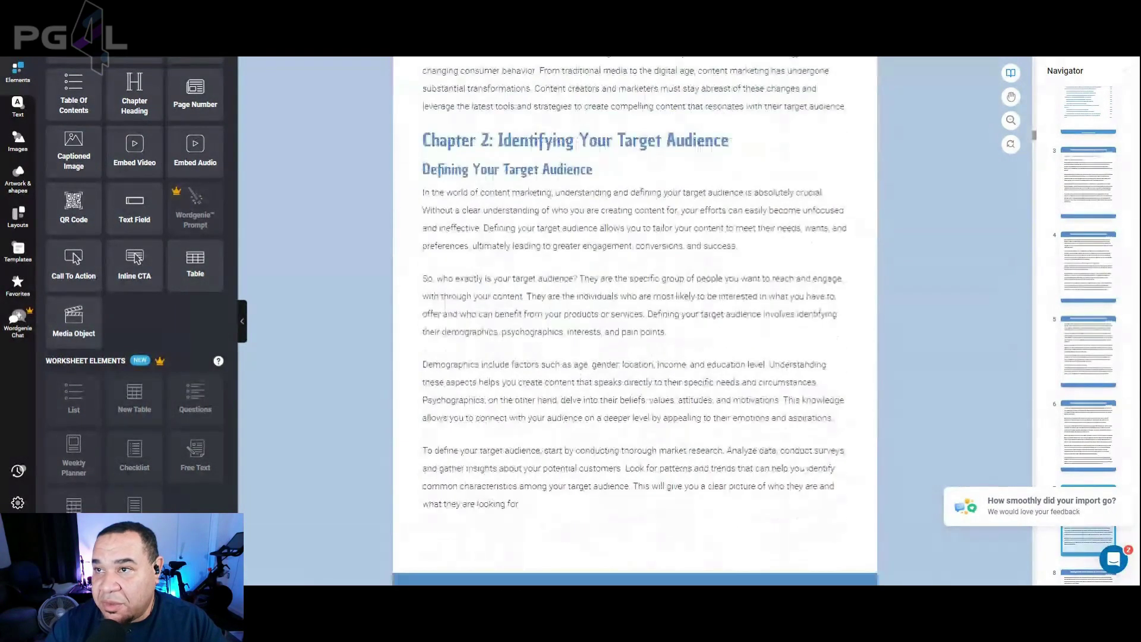
{"action": "scroll", "coordinate": [527, 457], "scroll_direction": "down", "scroll_amount": 4}
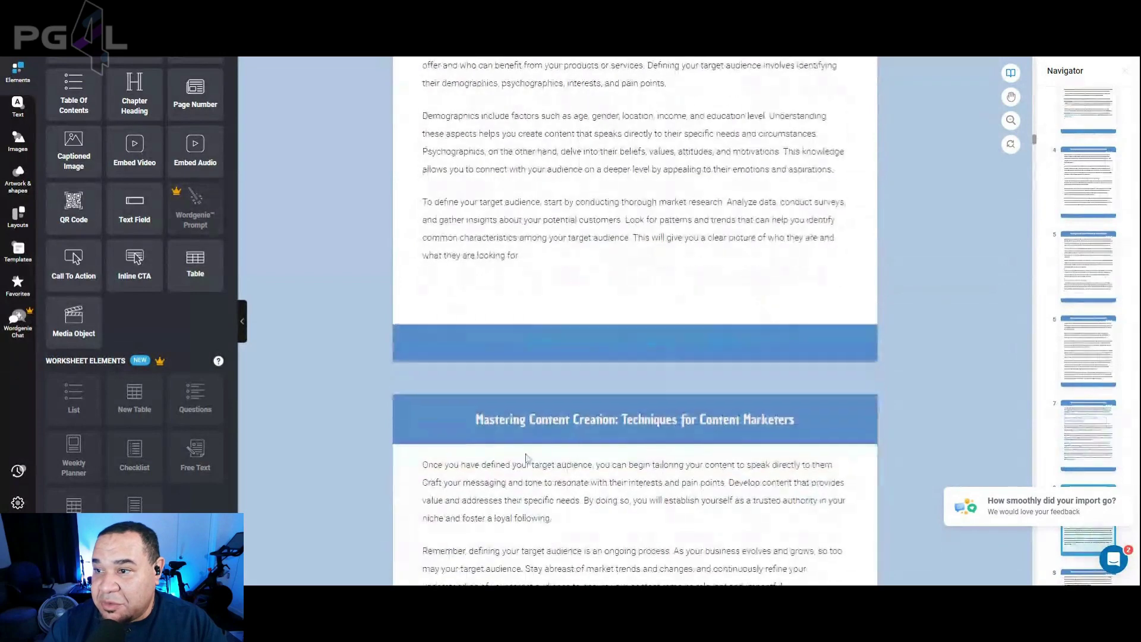
{"action": "scroll", "coordinate": [527, 458], "scroll_direction": "down", "scroll_amount": 4}
{"action": "scroll", "coordinate": [527, 458], "scroll_direction": "down", "scroll_amount": 2}
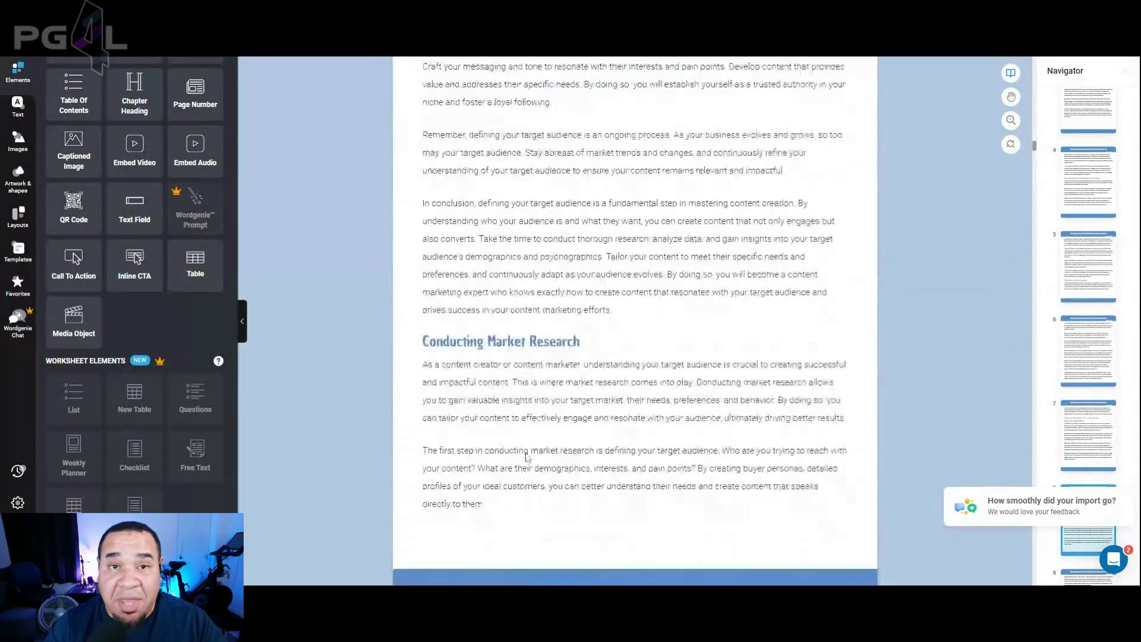
{"action": "scroll", "coordinate": [527, 457], "scroll_direction": "down", "scroll_amount": 4}
{"action": "scroll", "coordinate": [526, 456], "scroll_direction": "down", "scroll_amount": 4}
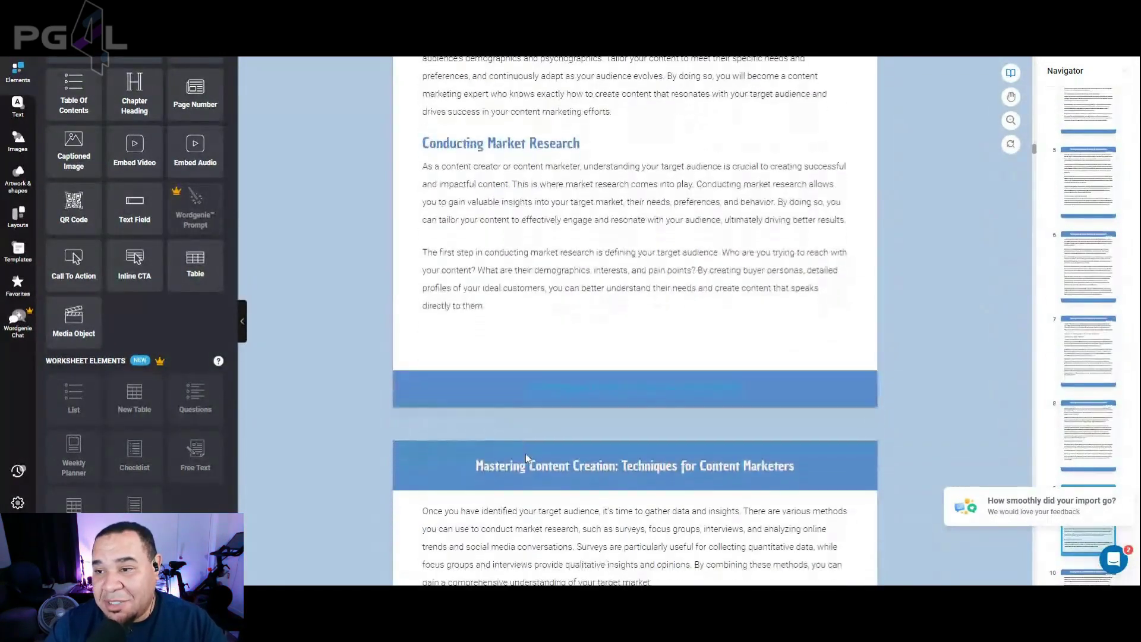
{"action": "scroll", "coordinate": [526, 457], "scroll_direction": "down", "scroll_amount": 4}
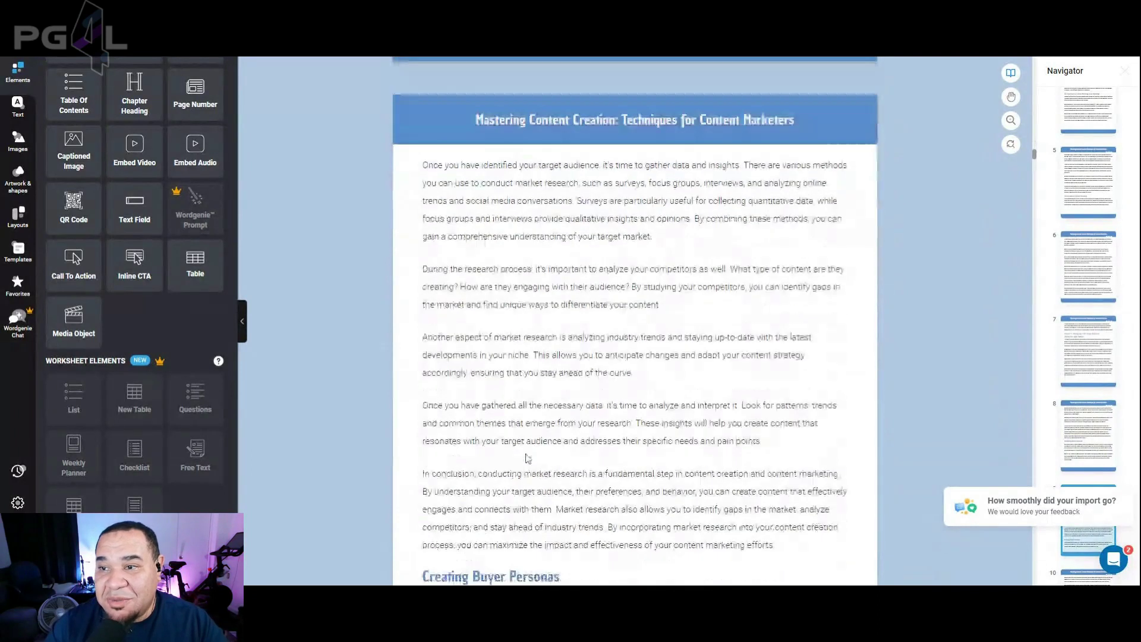
{"action": "scroll", "coordinate": [526, 457], "scroll_direction": "down", "scroll_amount": 3}
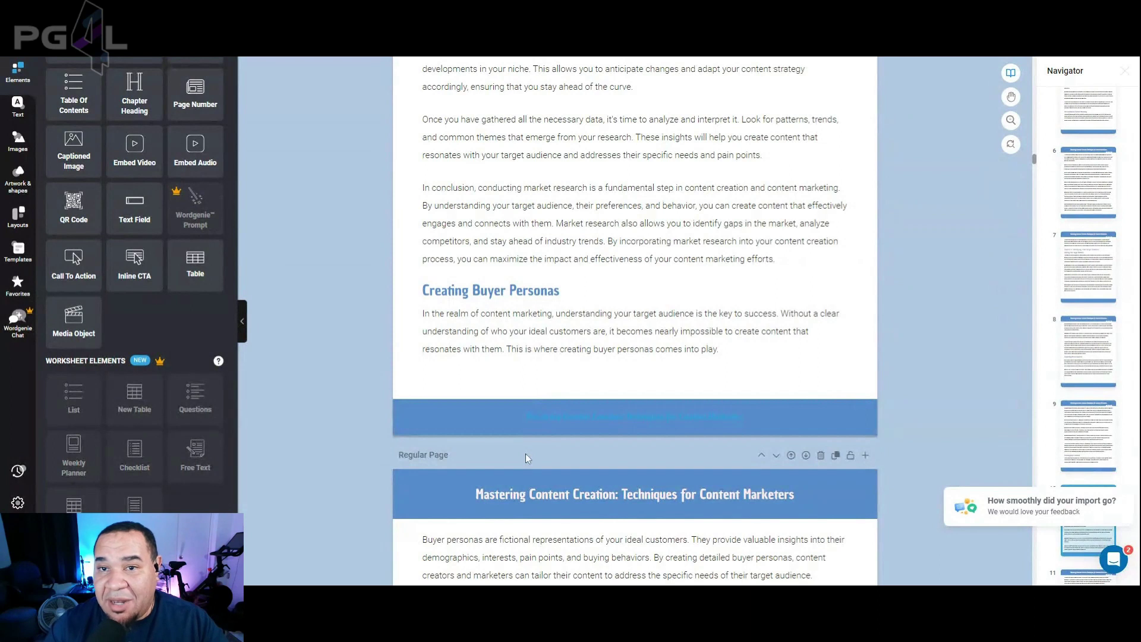
{"action": "left_click", "coordinate": [21, 132]}
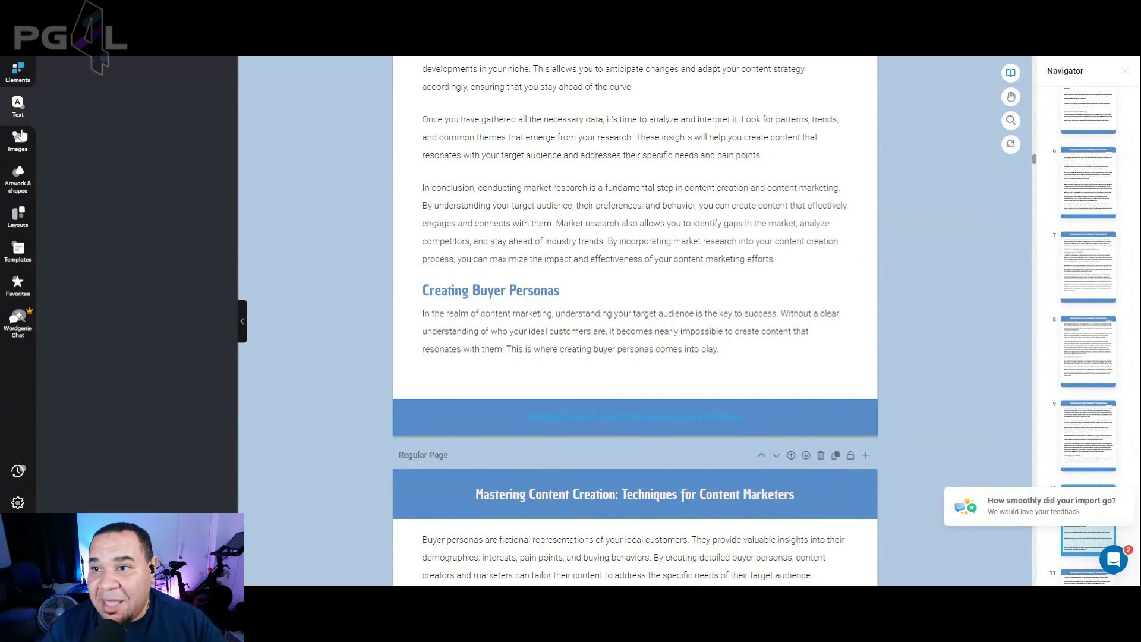
{"action": "scroll", "coordinate": [116, 281], "scroll_direction": "down", "scroll_amount": 1}
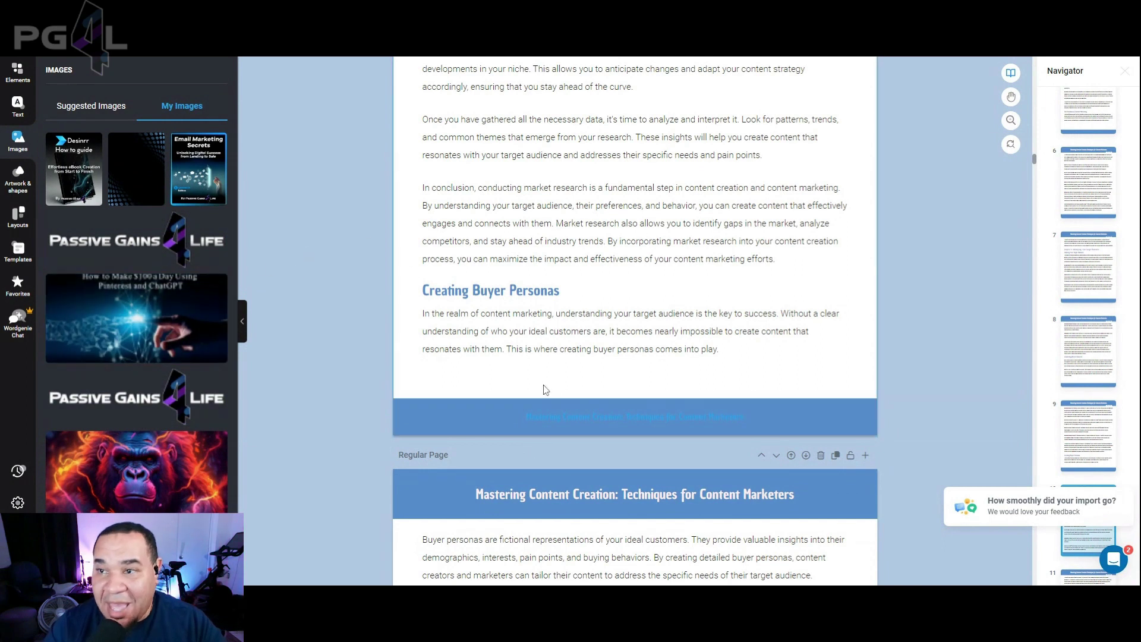
{"action": "scroll", "coordinate": [546, 356], "scroll_direction": "up", "scroll_amount": 3}
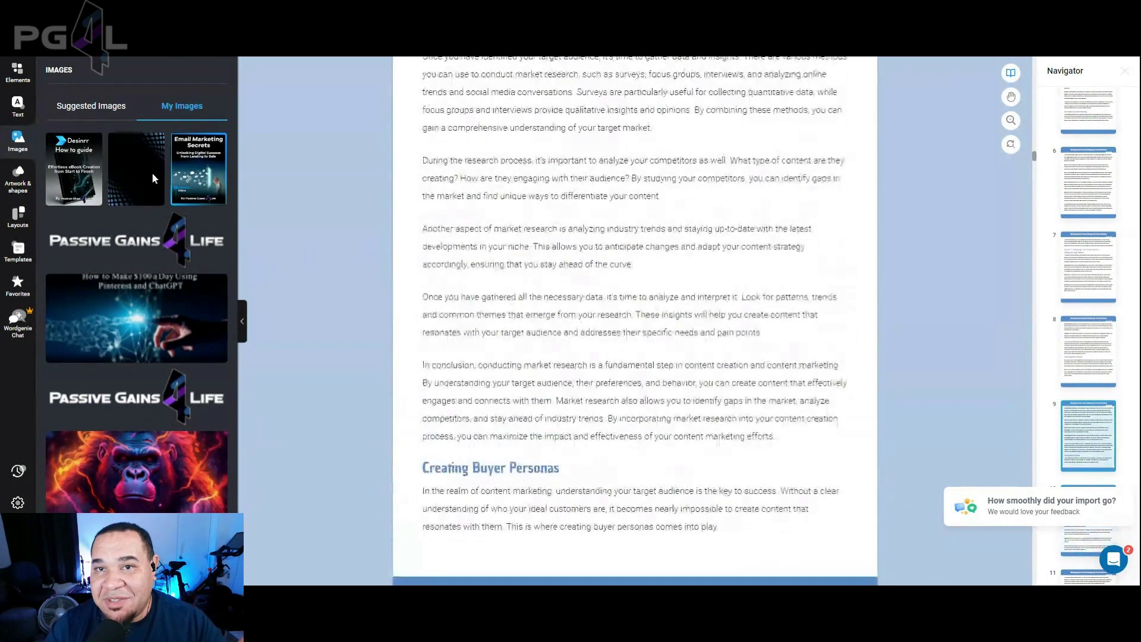
{"action": "left_click", "coordinate": [18, 106]}
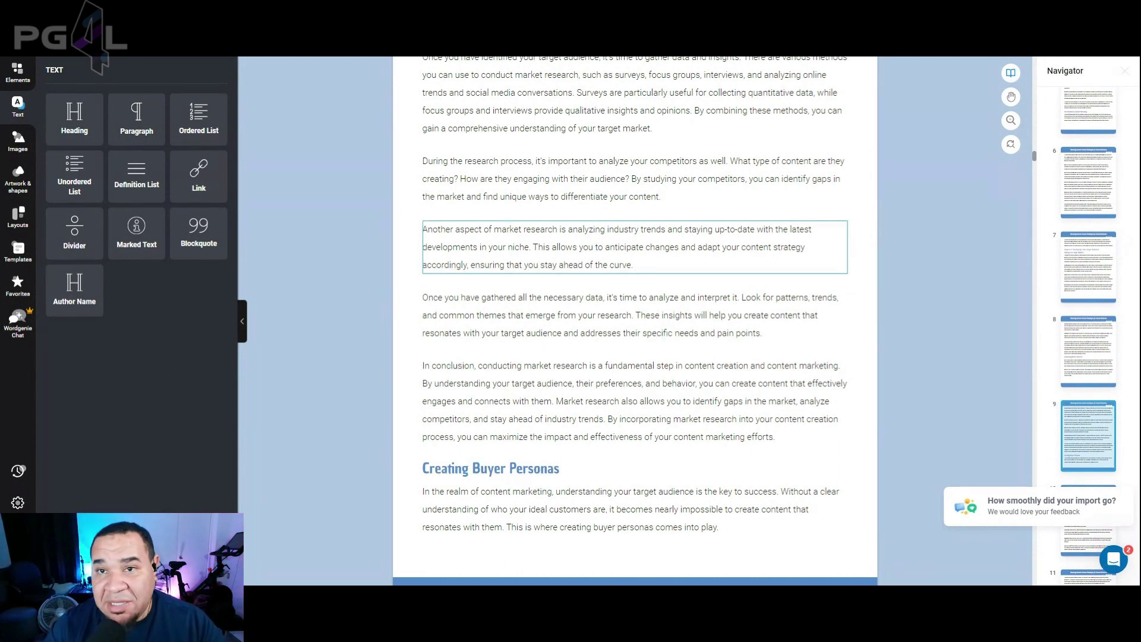
{"action": "left_click", "coordinate": [18, 249]}
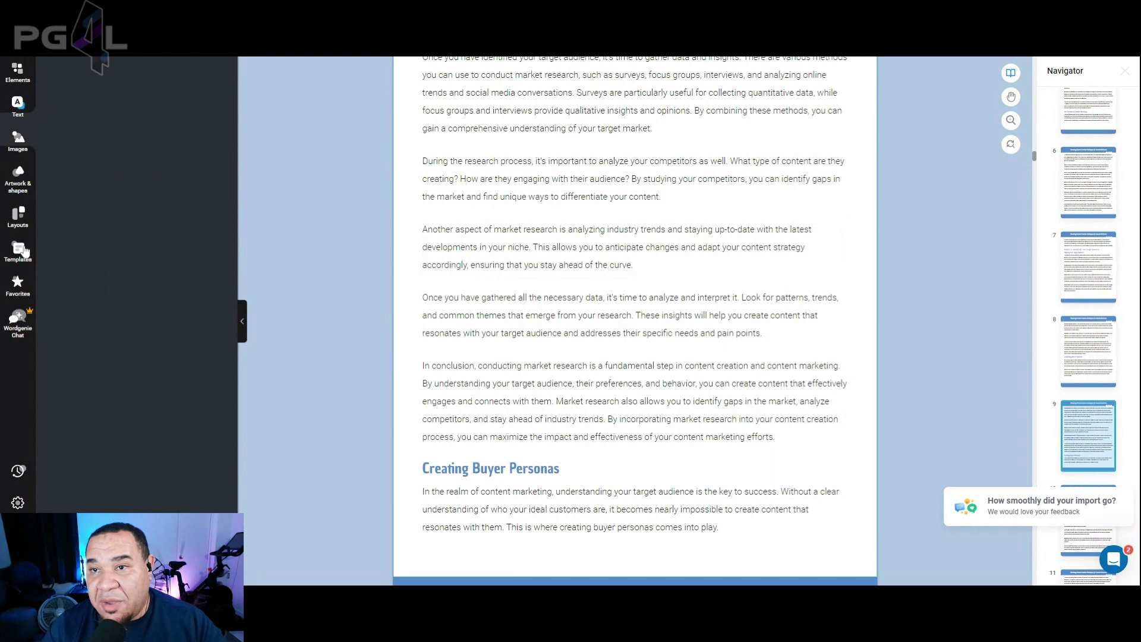
{"action": "scroll", "coordinate": [178, 268], "scroll_direction": "down", "scroll_amount": 4}
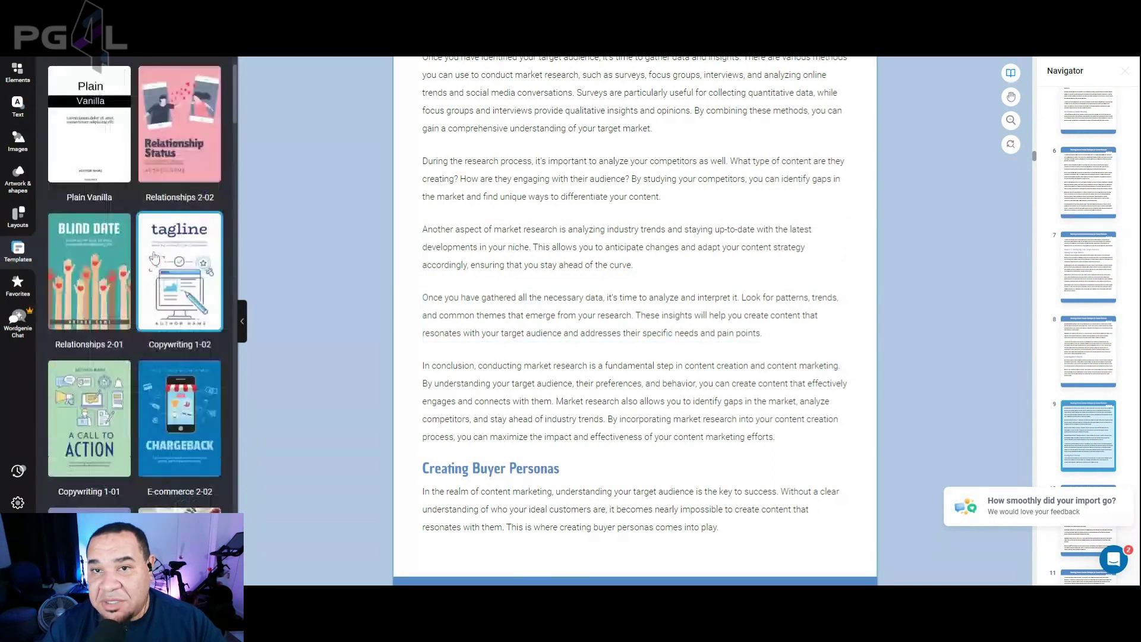
{"action": "left_click", "coordinate": [26, 221]}
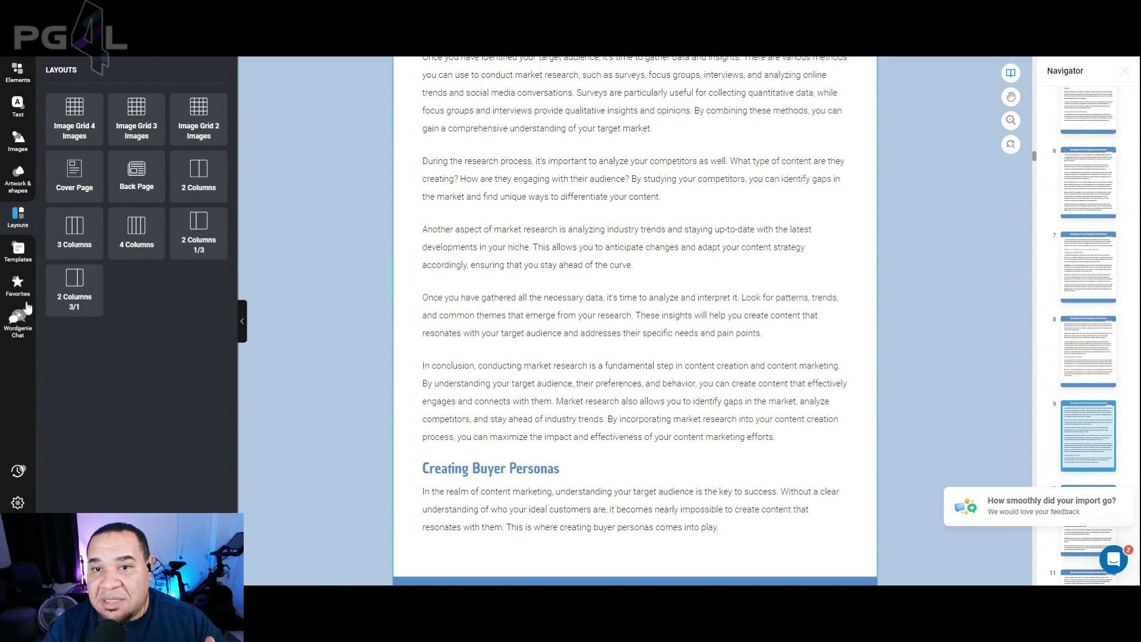
{"action": "left_click", "coordinate": [23, 324]}
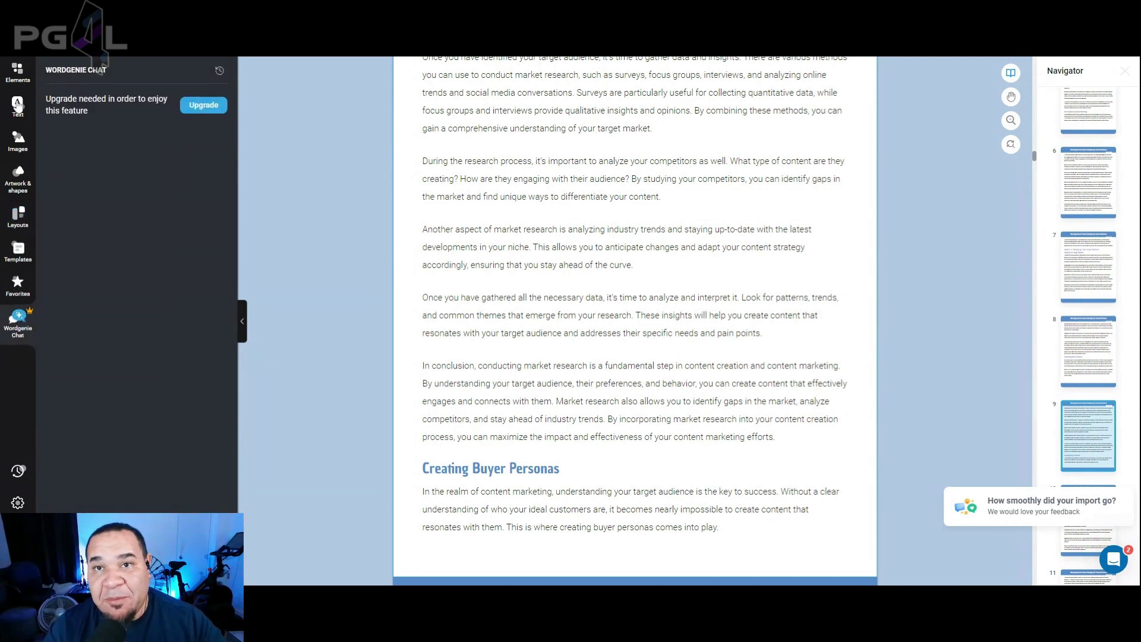
{"action": "left_click", "coordinate": [17, 141]}
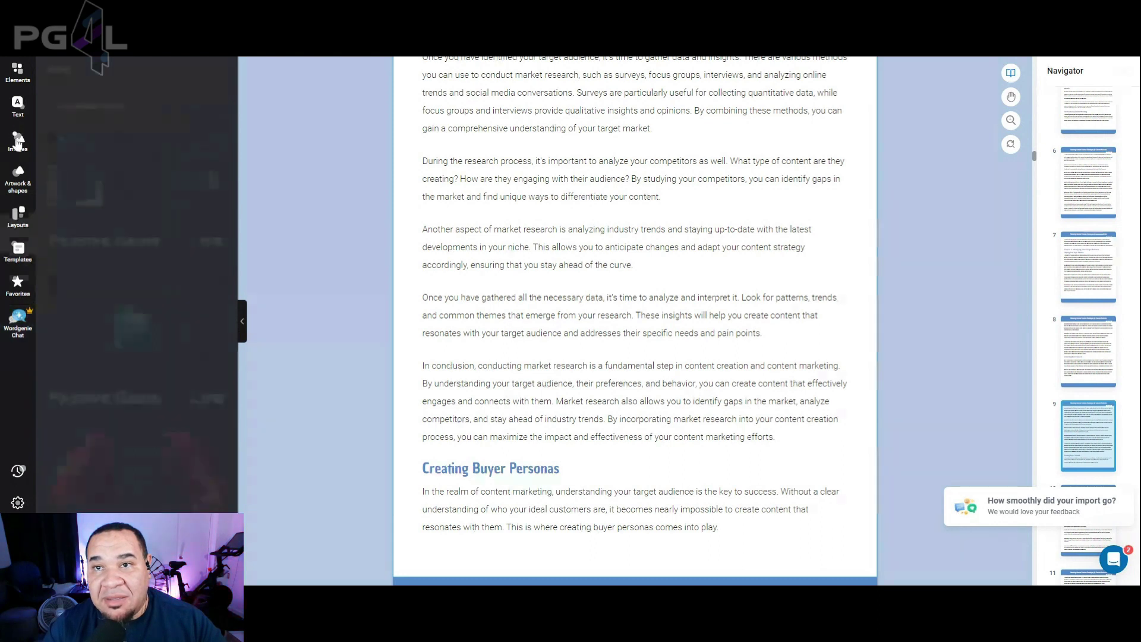
{"action": "left_click", "coordinate": [16, 72]}
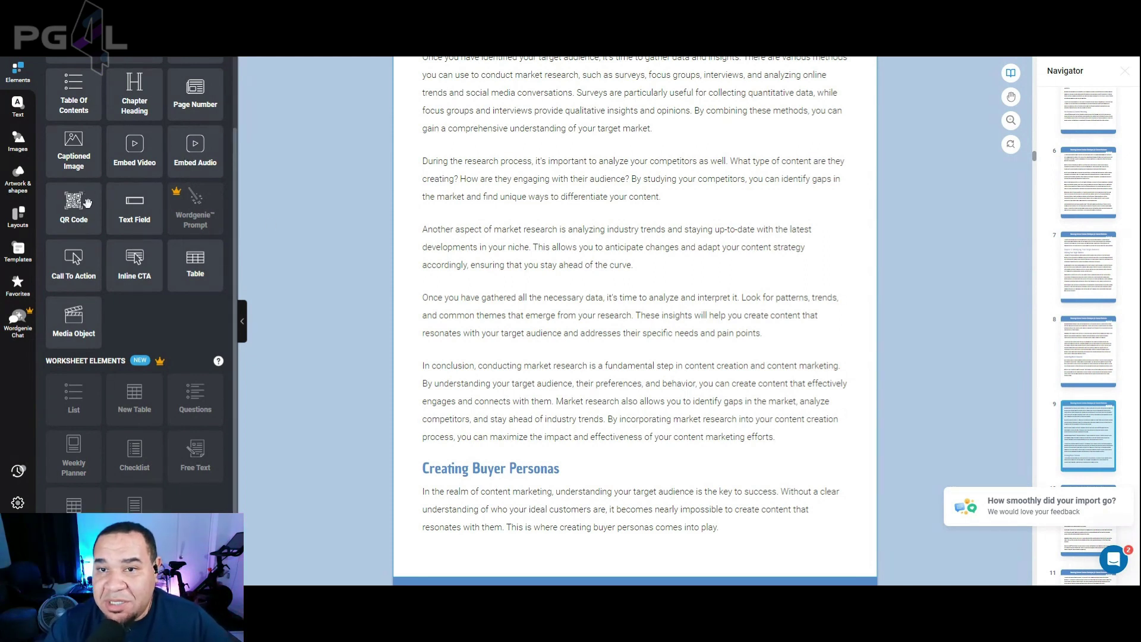
Read Chapter 3 down to Choosing the Right Content Formats, then jump back to the cover with Ctrl+Home.
{"action": "scroll", "coordinate": [460, 320], "scroll_direction": "down", "scroll_amount": 6}
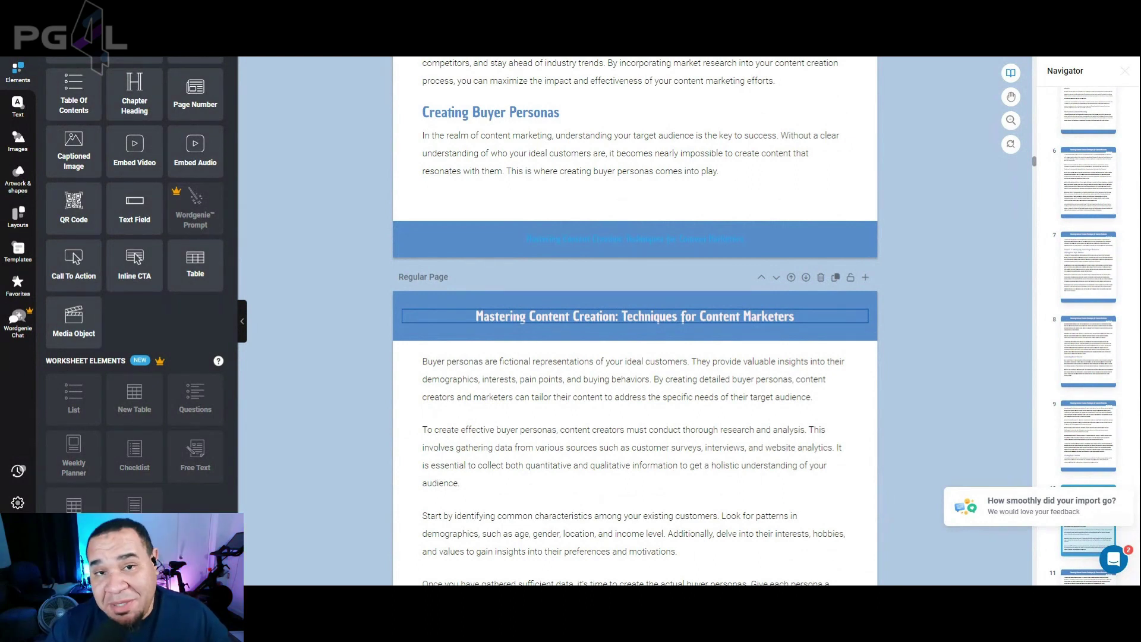
{"action": "scroll", "coordinate": [472, 318], "scroll_direction": "down", "scroll_amount": 3}
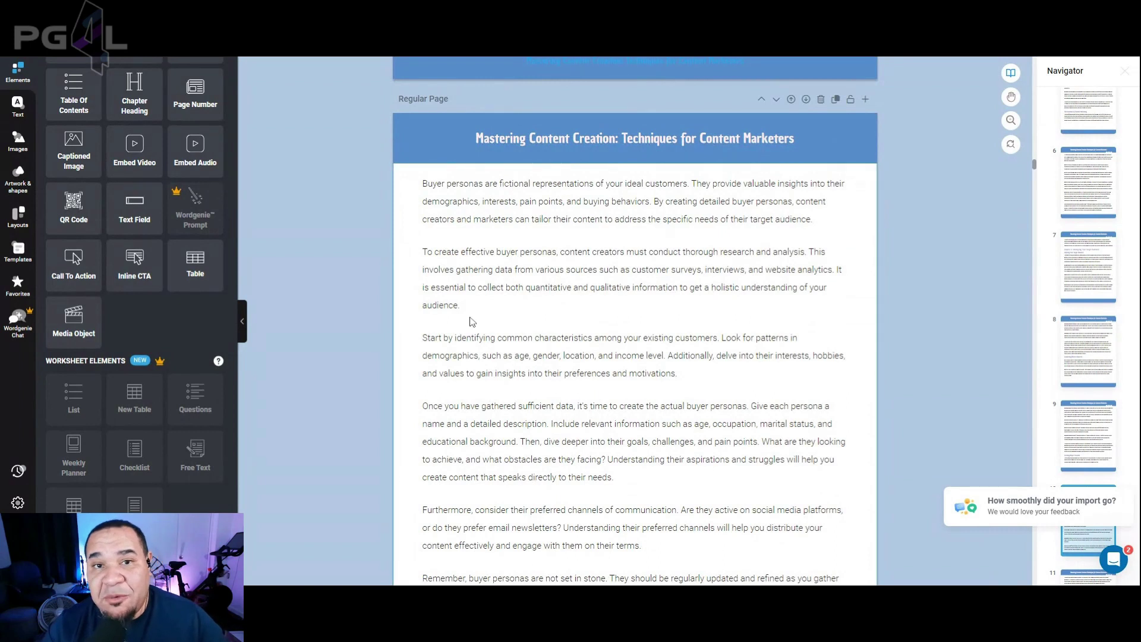
{"action": "scroll", "coordinate": [471, 321], "scroll_direction": "down", "scroll_amount": 1}
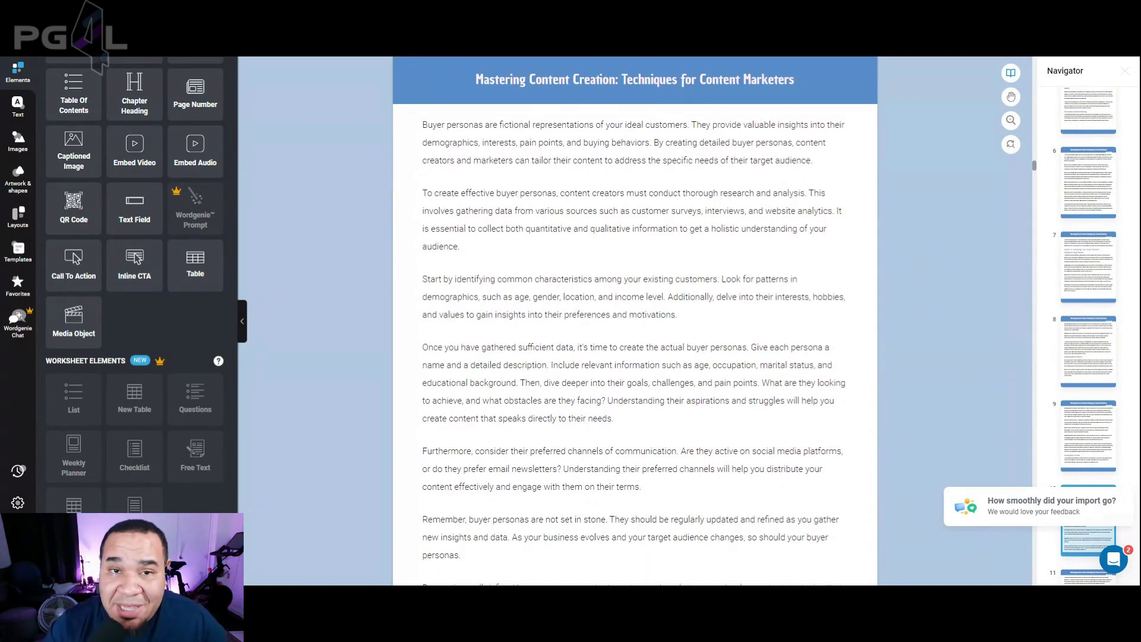
{"action": "scroll", "coordinate": [471, 324], "scroll_direction": "down", "scroll_amount": 2}
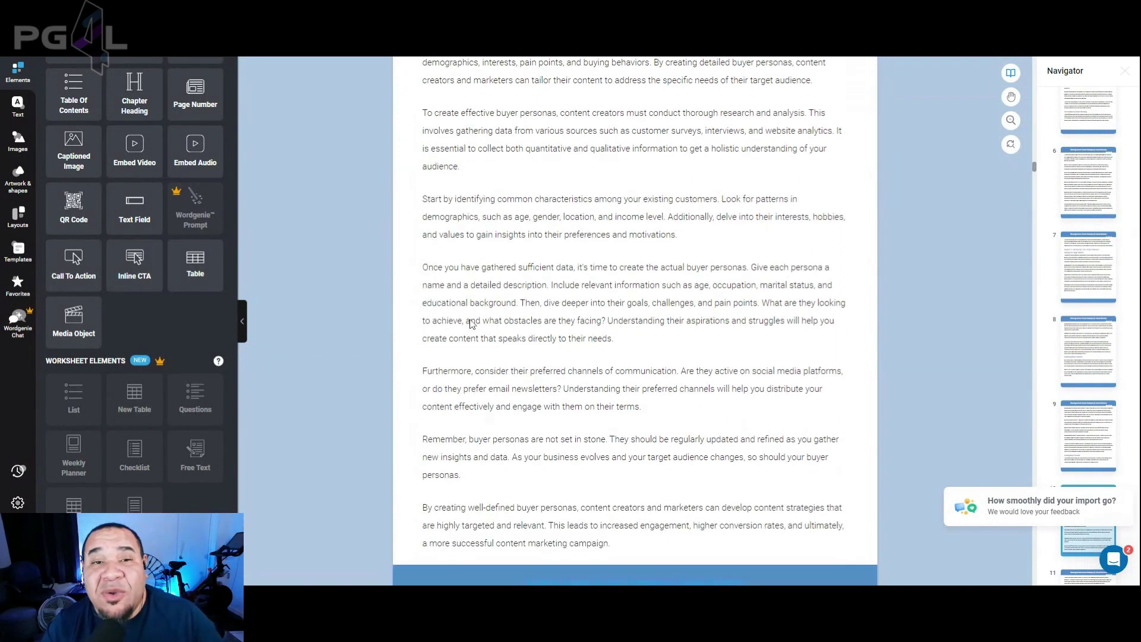
{"action": "scroll", "coordinate": [471, 322], "scroll_direction": "down", "scroll_amount": 7}
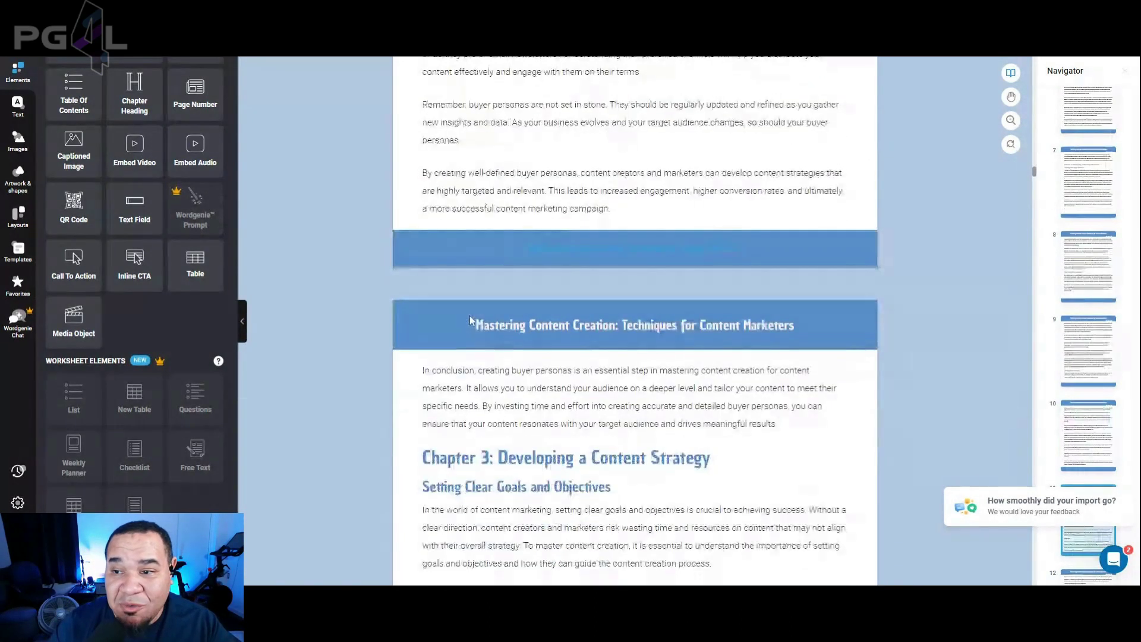
{"action": "scroll", "coordinate": [472, 321], "scroll_direction": "down", "scroll_amount": 2}
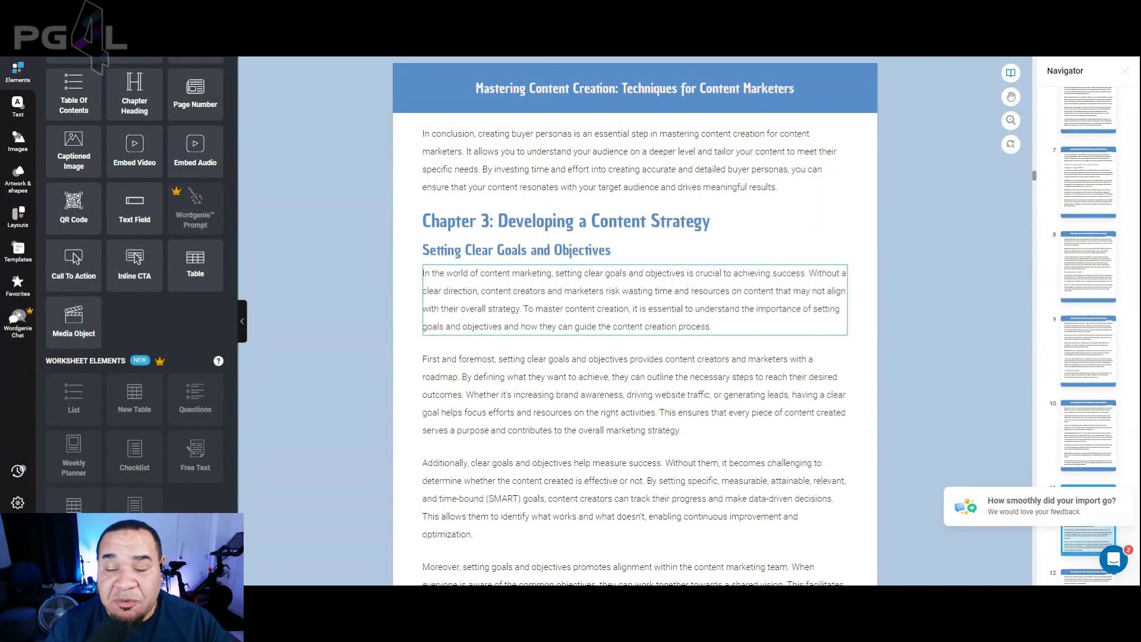
{"action": "scroll", "coordinate": [470, 322], "scroll_direction": "down", "scroll_amount": 3}
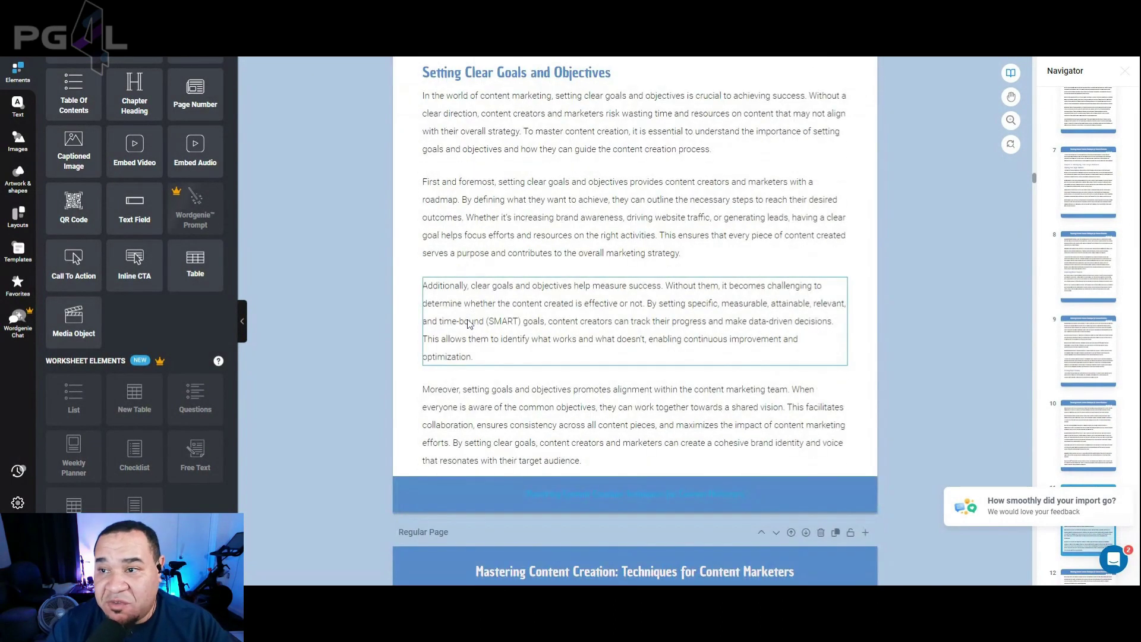
{"action": "scroll", "coordinate": [469, 322], "scroll_direction": "down", "scroll_amount": 6}
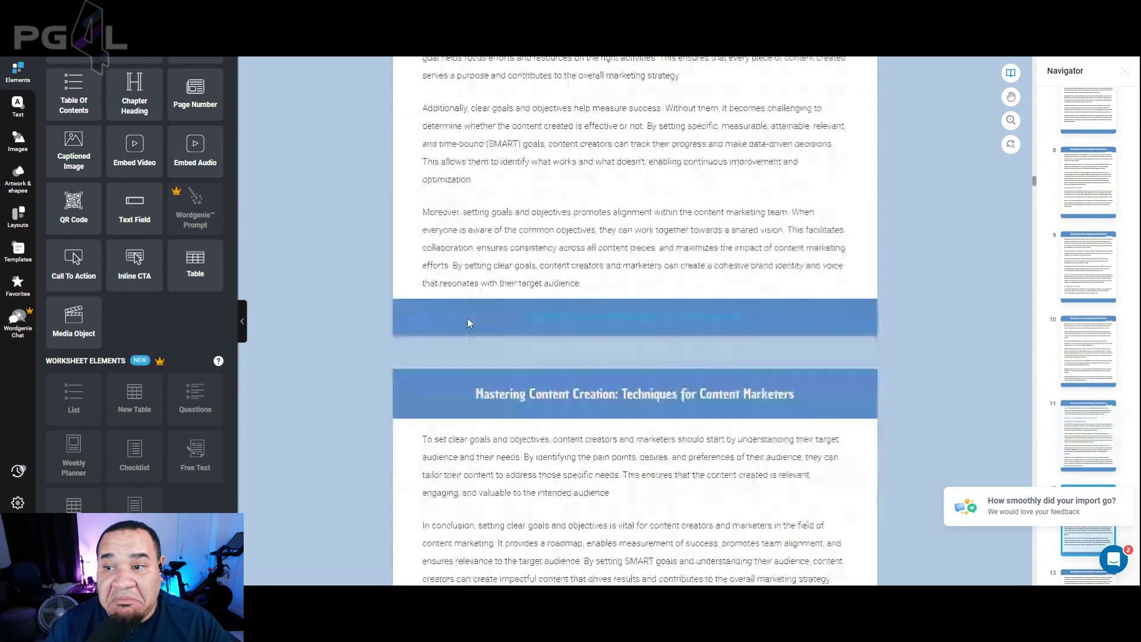
{"action": "scroll", "coordinate": [635, 321], "scroll_direction": "down", "scroll_amount": 3}
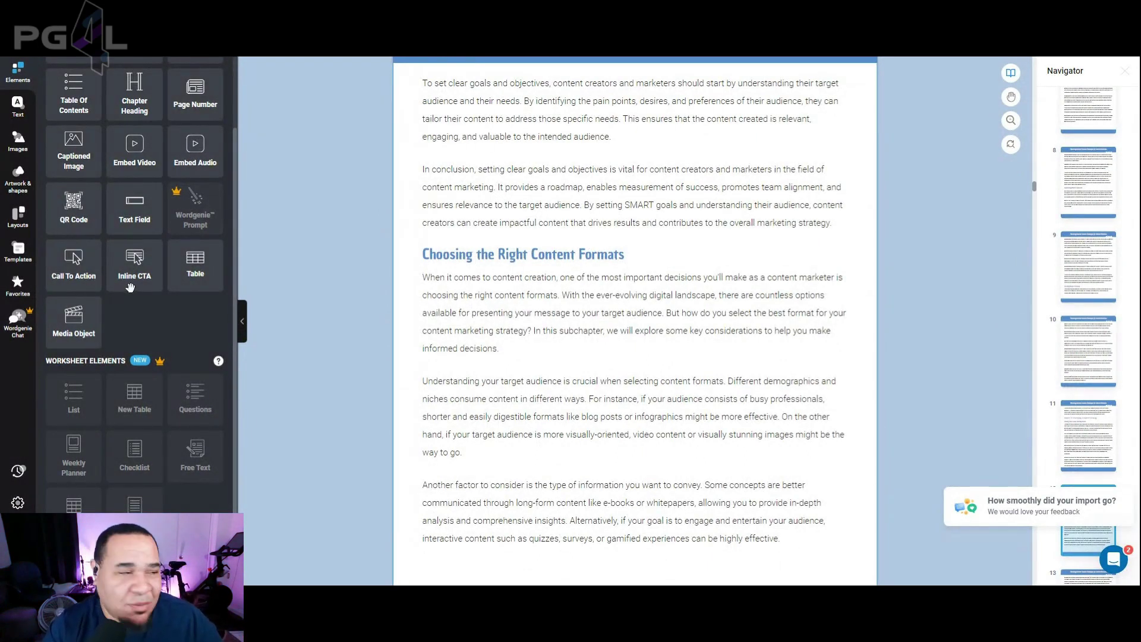
{"action": "key", "text": "ctrl+Home"}
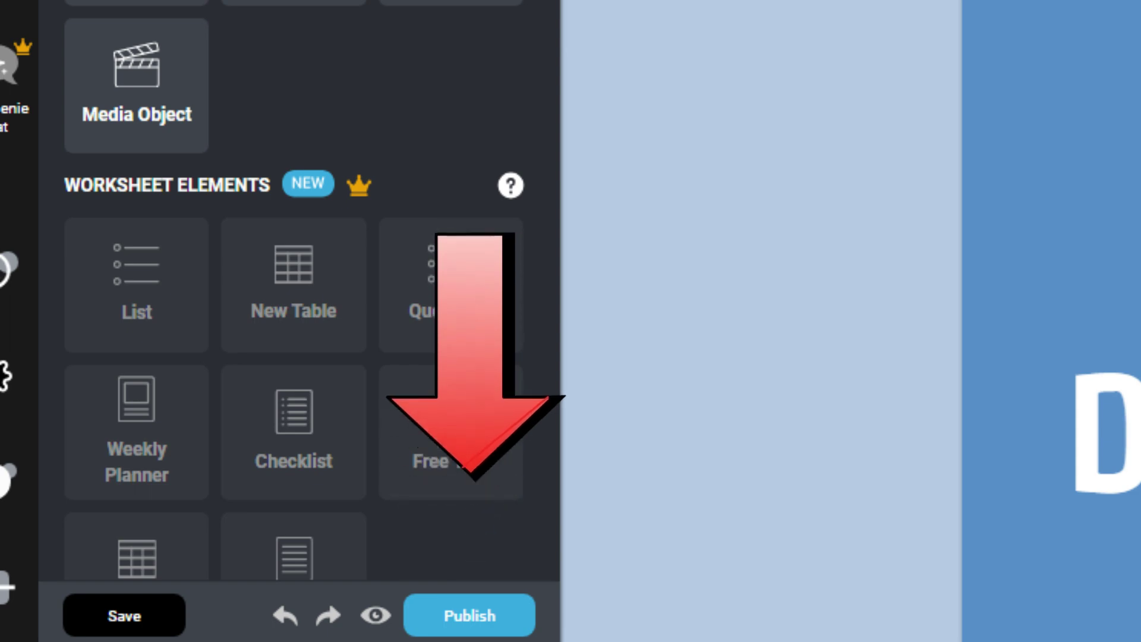
Choose Flipbook as the publishing format and export the ebook.
{"action": "left_click", "coordinate": [469, 615]}
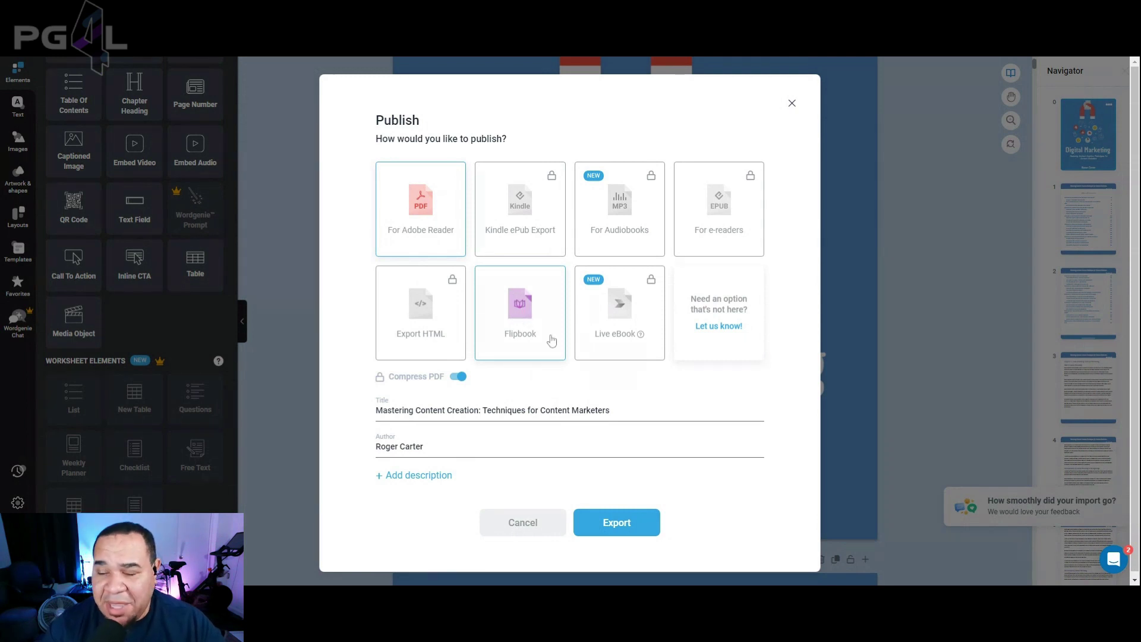
{"action": "left_click", "coordinate": [518, 315]}
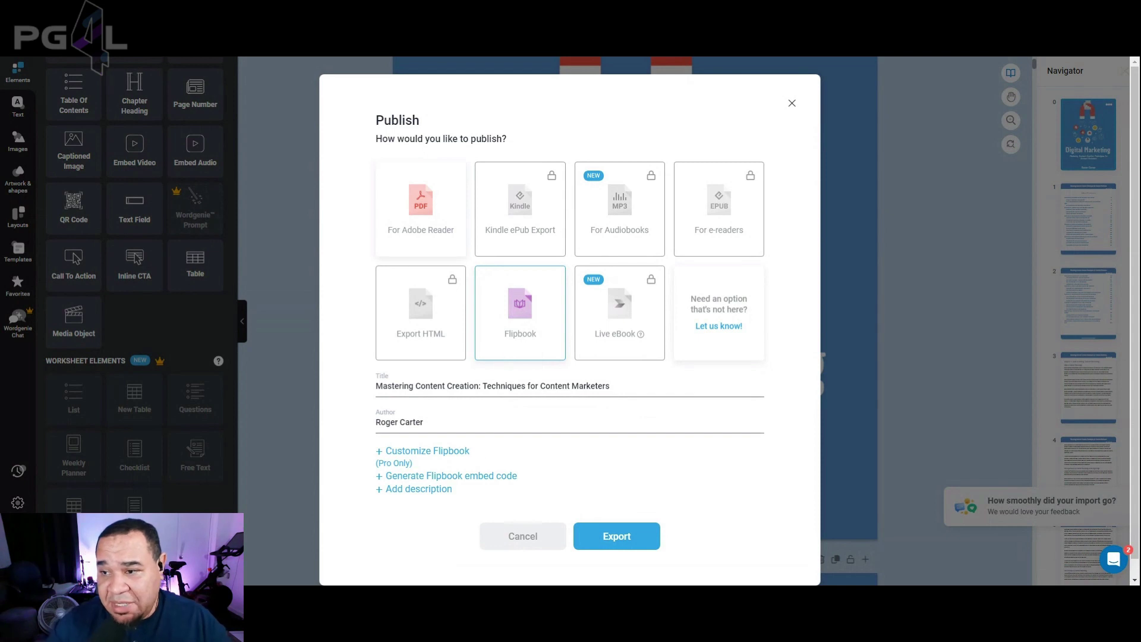
{"action": "left_click", "coordinate": [600, 538]}
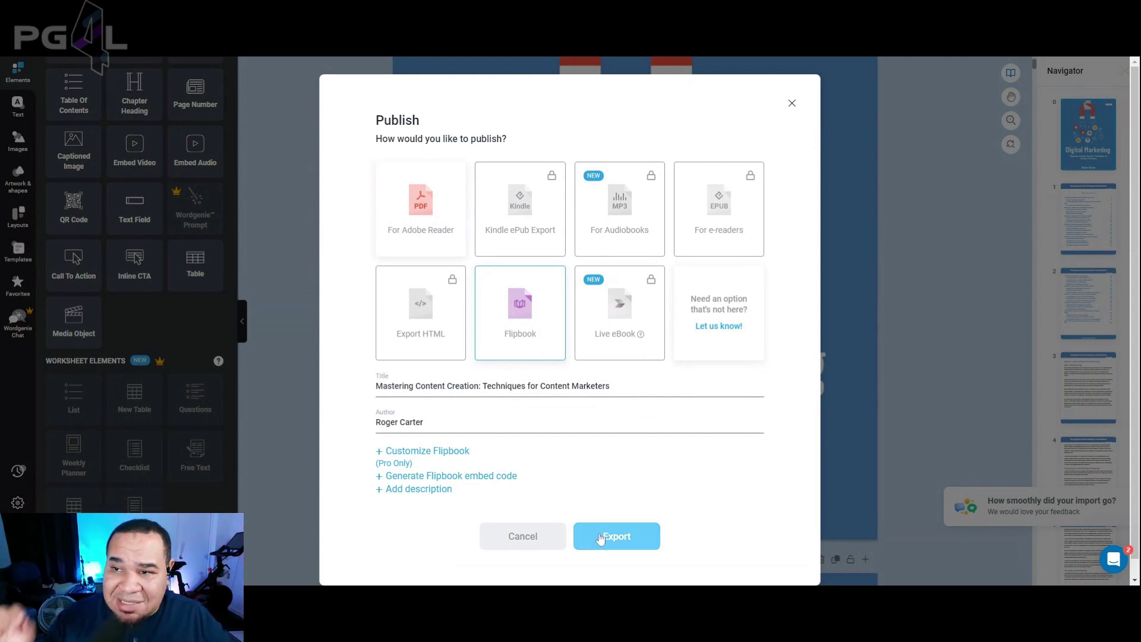